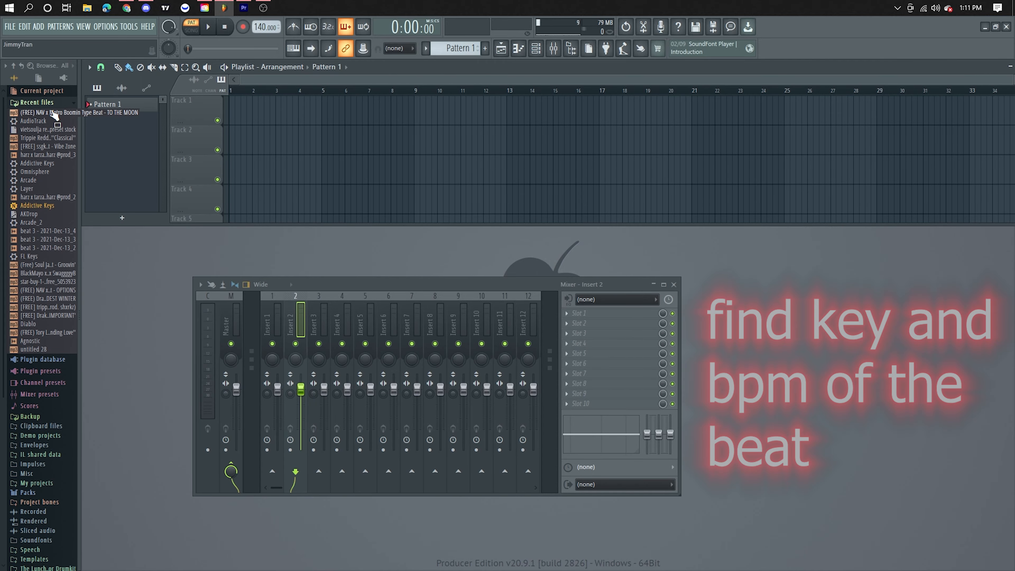
# Step: Add the "(FREE) NAV x Metro Boomin Type Beat - TO THE MOON" file to the first playlist track as an audio clip and close its channel settings
pyautogui.moveTo(55, 115); pyautogui.dragTo(175, 110)
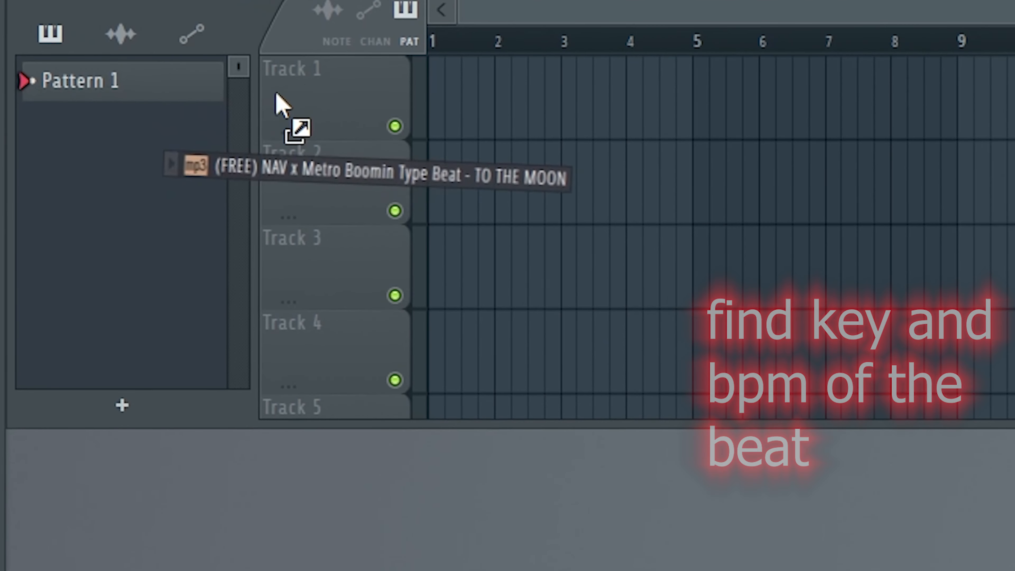
pyautogui.moveTo(276, 96); pyautogui.dragTo(298, 96)
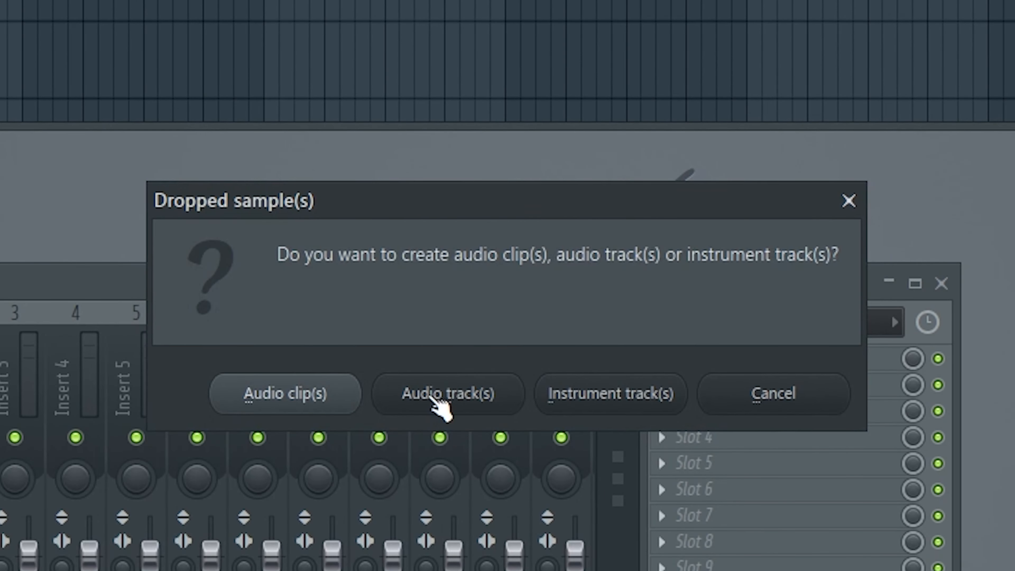
pyautogui.click(433, 397)
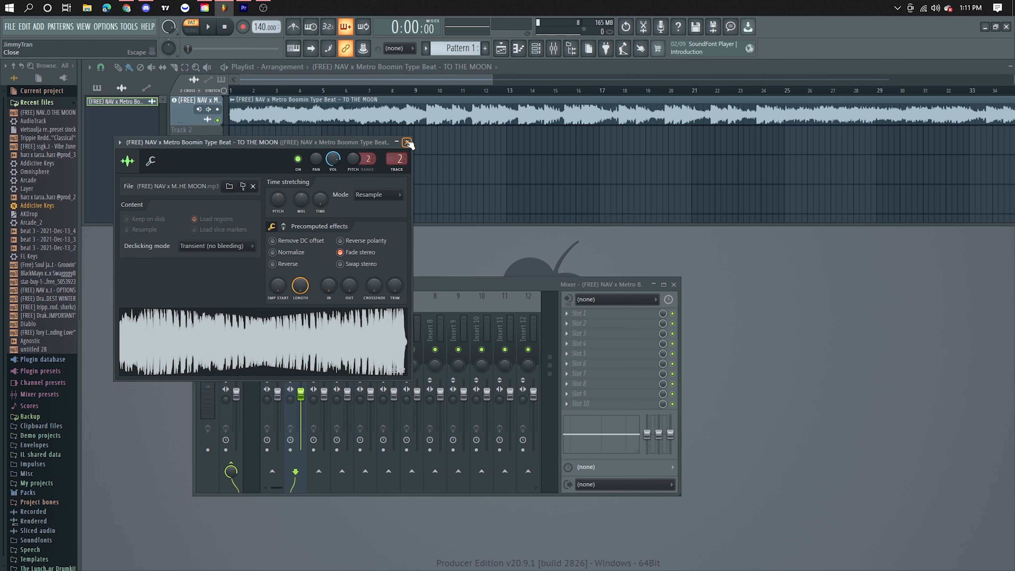
pyautogui.click(407, 142)
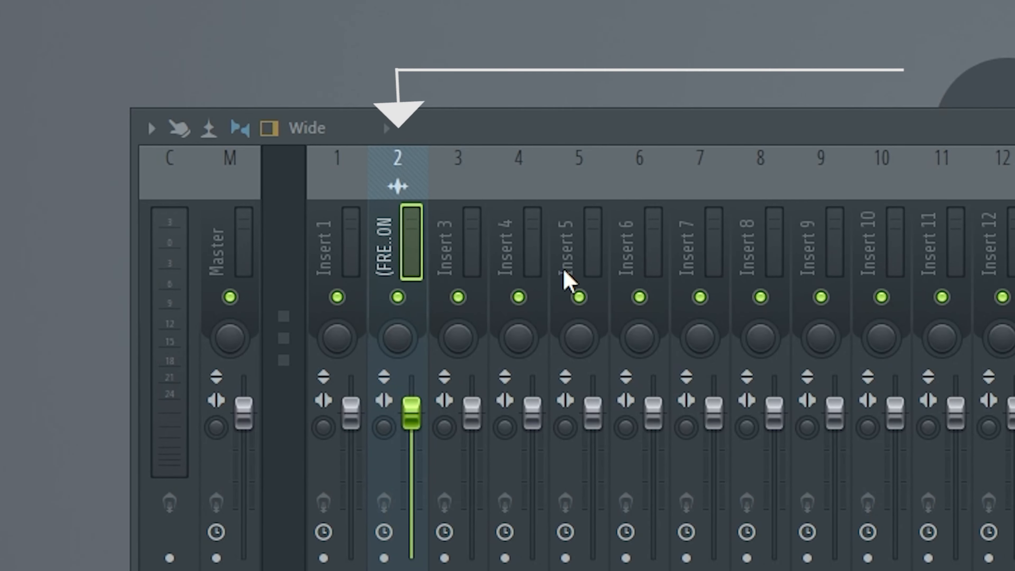
# Step: Link the beat's playlist audio track to mixer Insert 1
pyautogui.rightClick(180, 28)
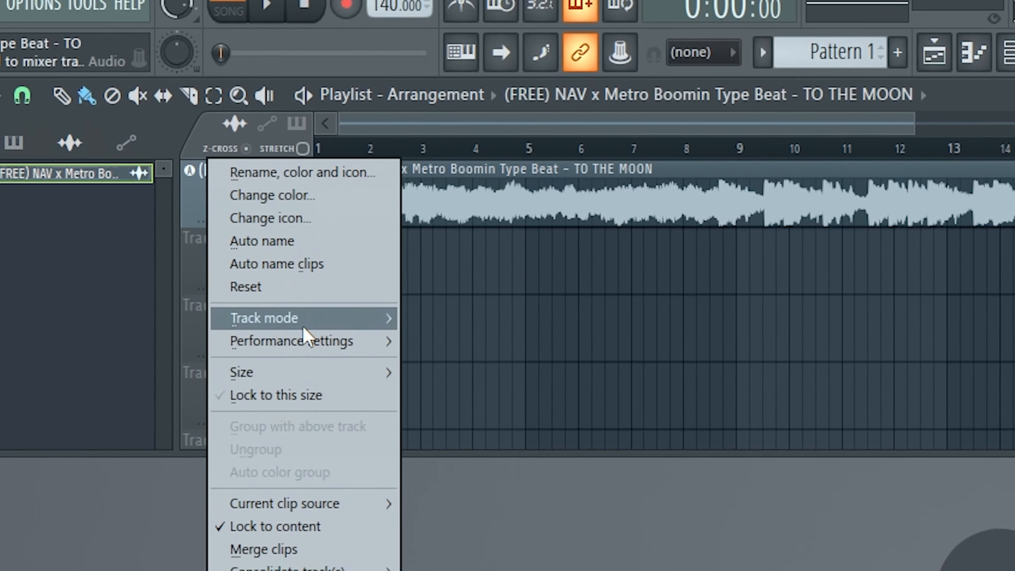
pyautogui.moveTo(282, 188)
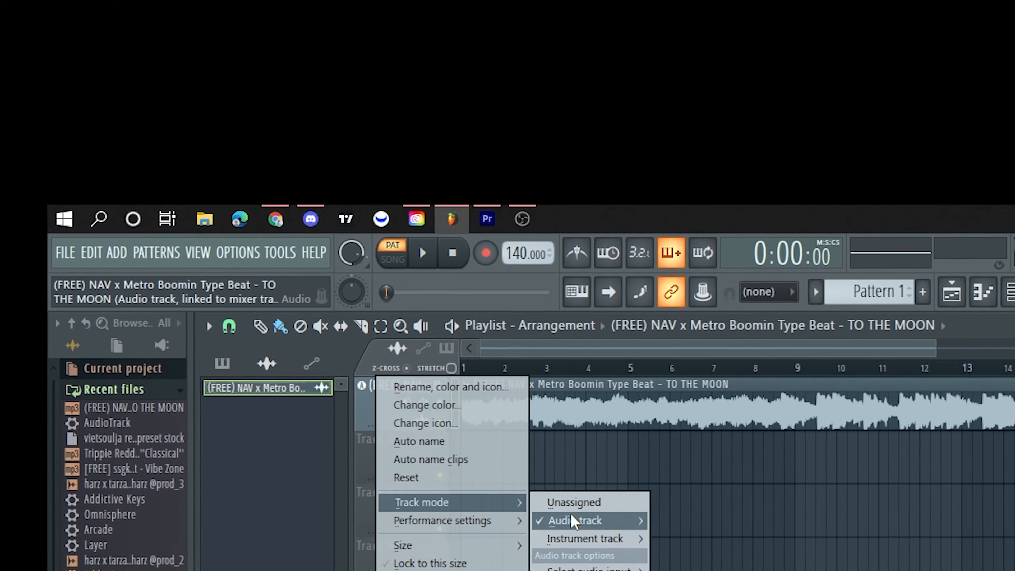
pyautogui.moveTo(531, 496)
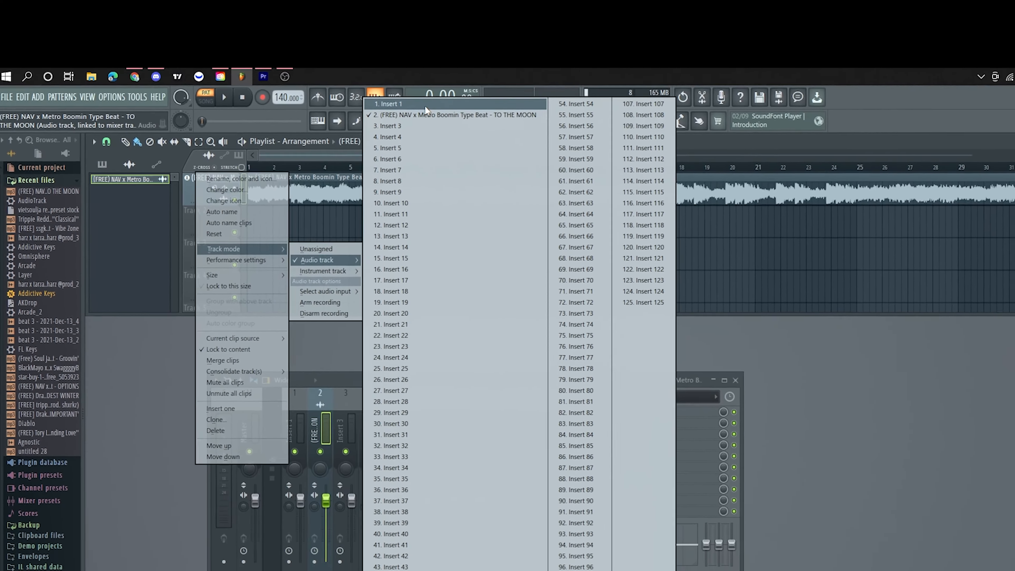
pyautogui.click(505, 170)
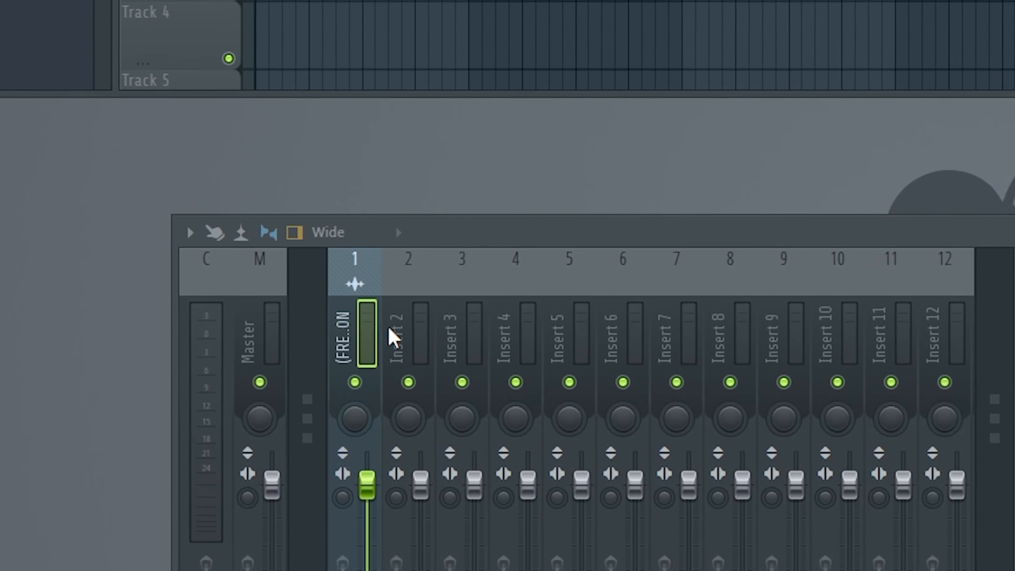
# Step: Rename mixer track 1, which carries the imported audio, as "beat"
pyautogui.rightClick(408, 370)
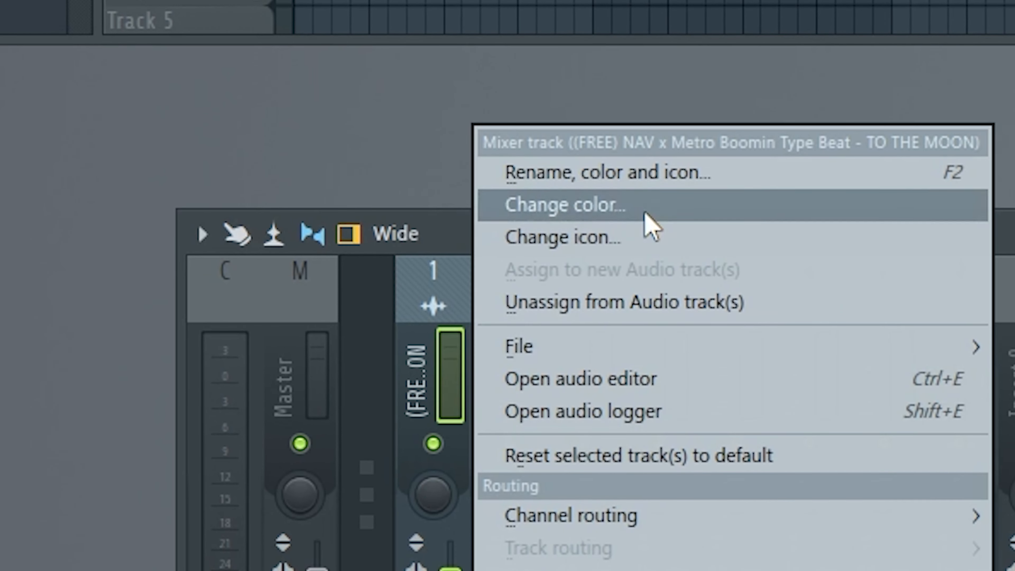
pyautogui.click(569, 183)
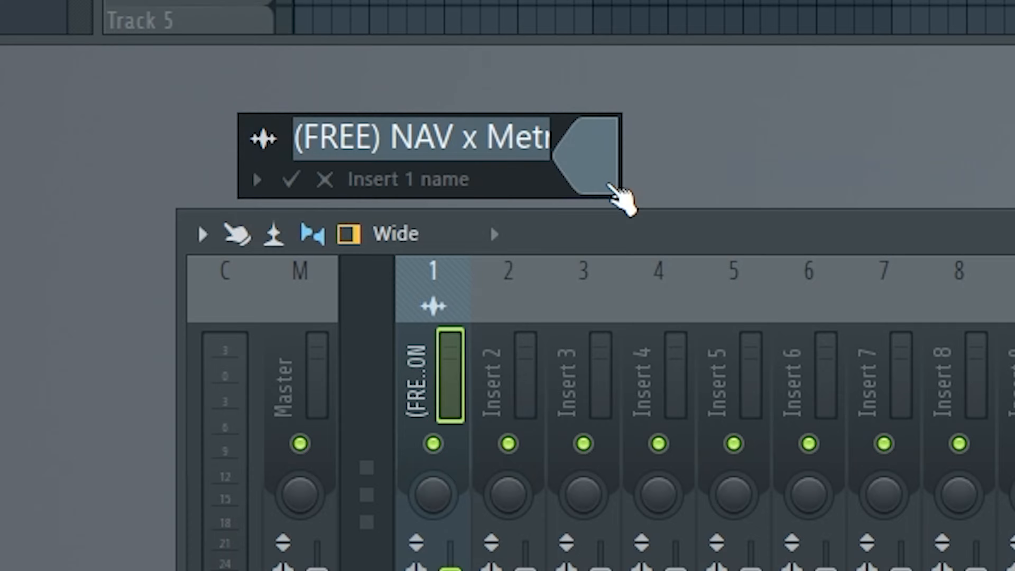
pyautogui.write('beat')
pyautogui.press('Return')
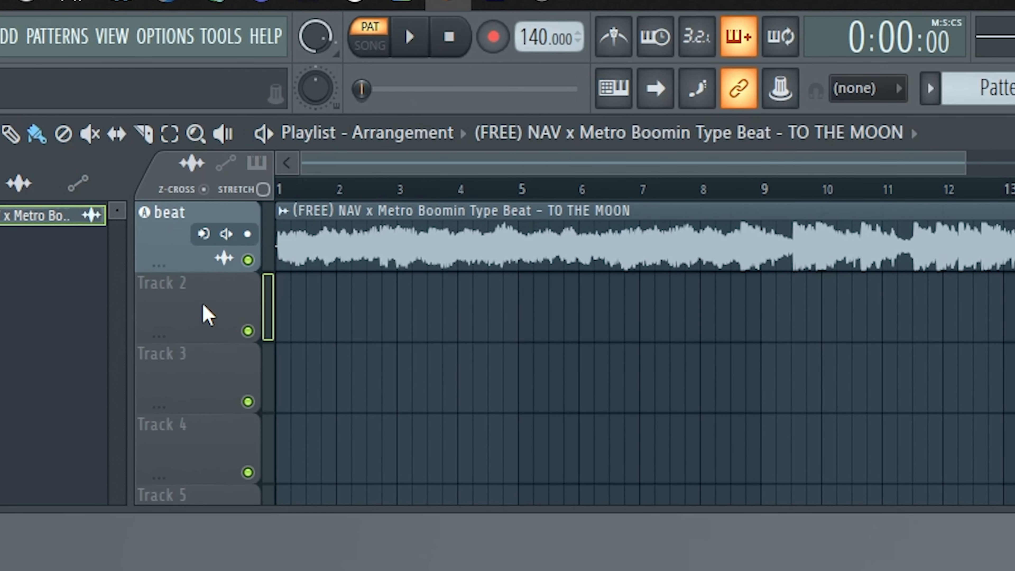
# Step: Set playlist Track 2 to audio track mode, linked to mixer Insert 2
pyautogui.rightClick(202, 305)
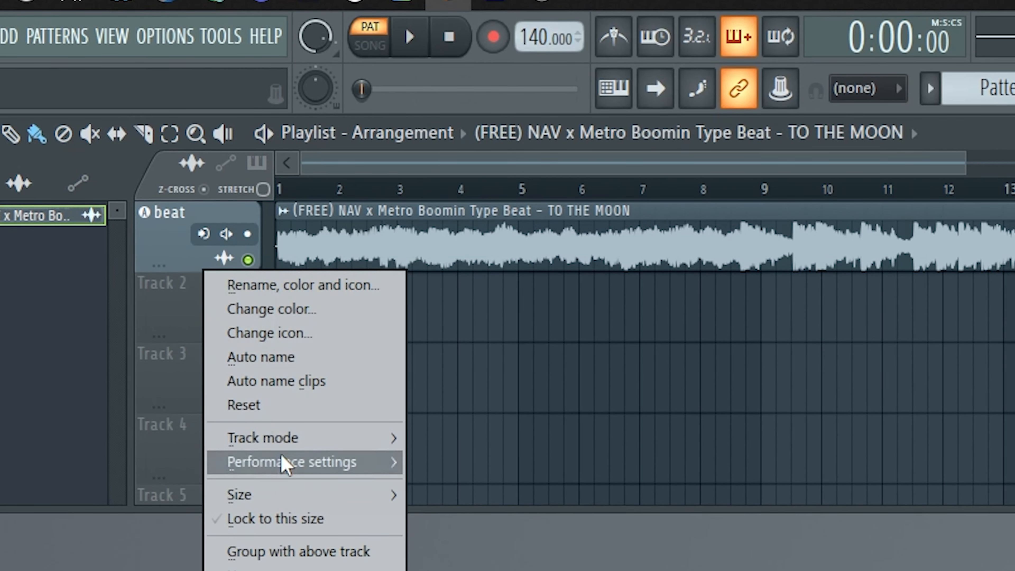
pyautogui.moveTo(297, 444)
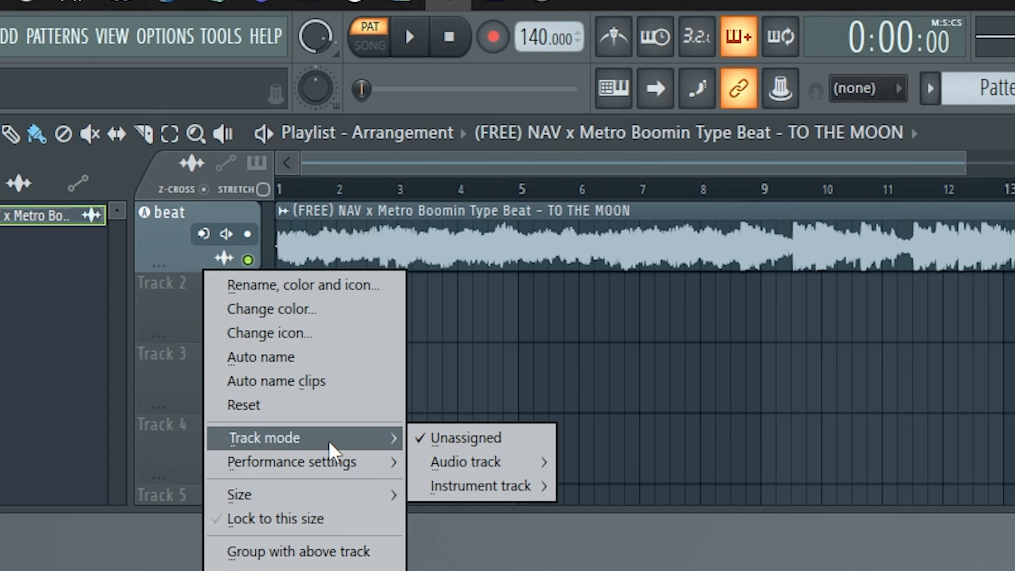
pyautogui.moveTo(480, 461)
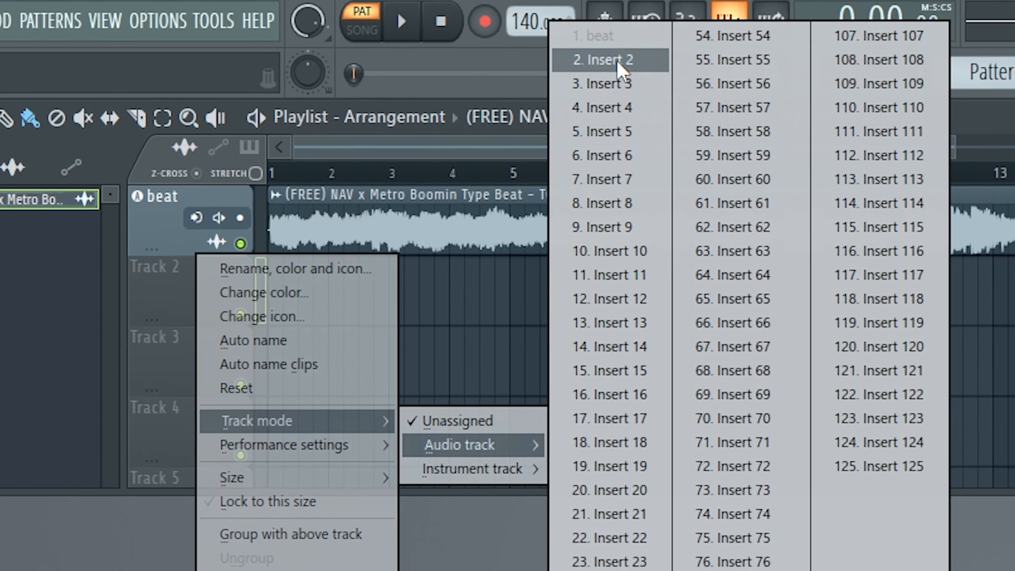
pyautogui.click(619, 60)
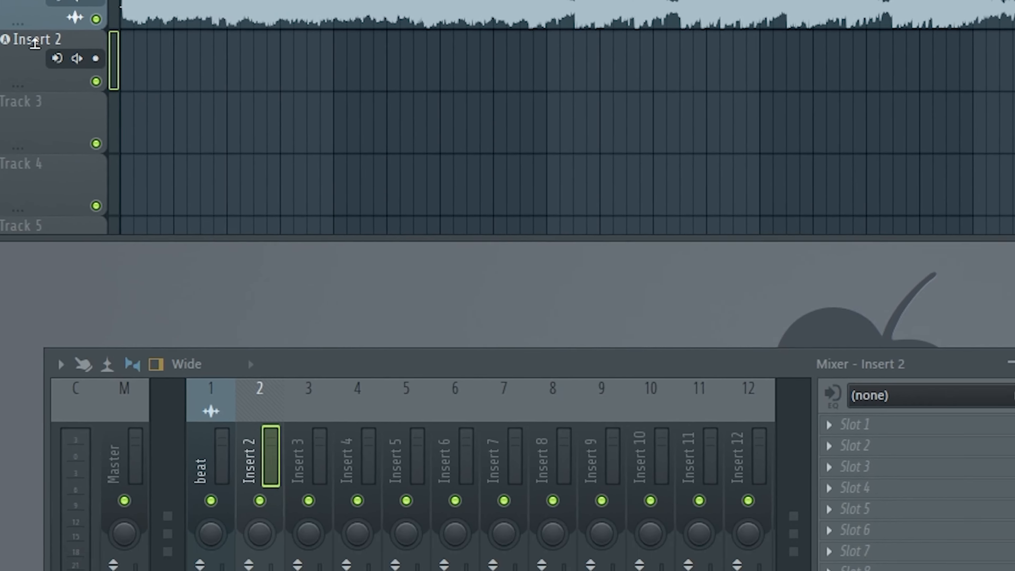
# Step: Rename the Insert 2 audio track as "rec1"
pyautogui.rightClick(61, 28)
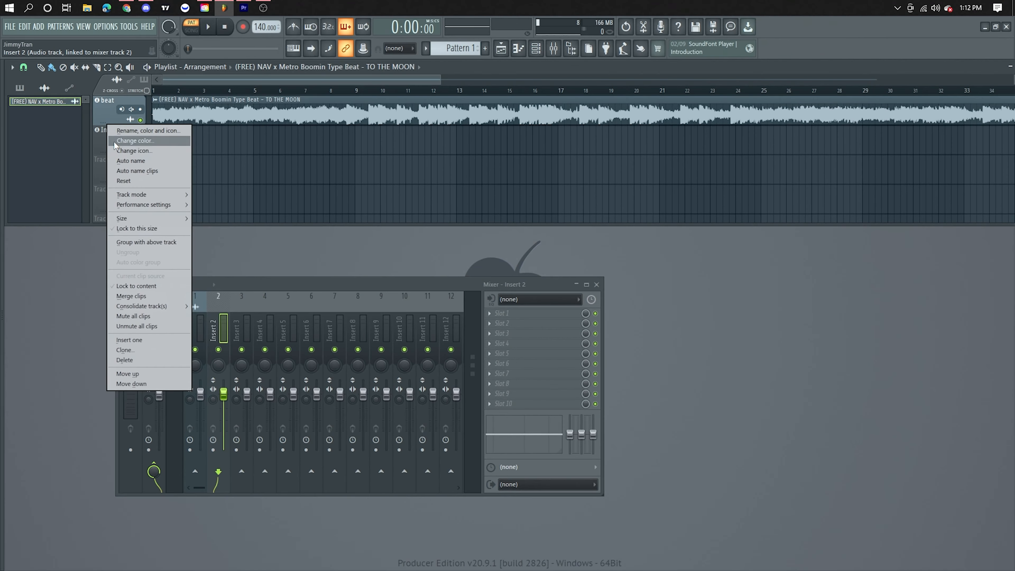
pyautogui.click(143, 130)
pyautogui.write('rec1')
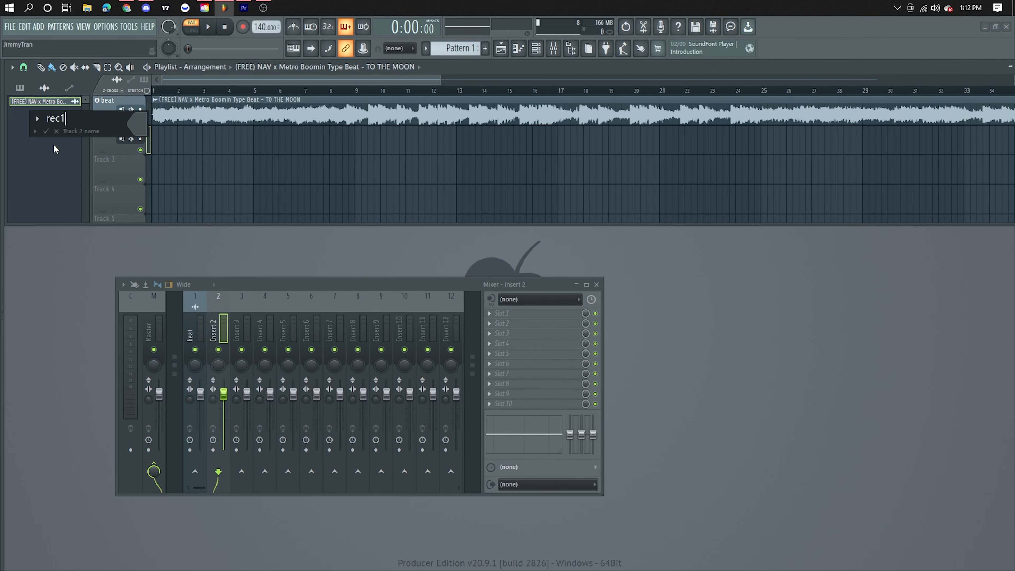
pyautogui.press('Return')
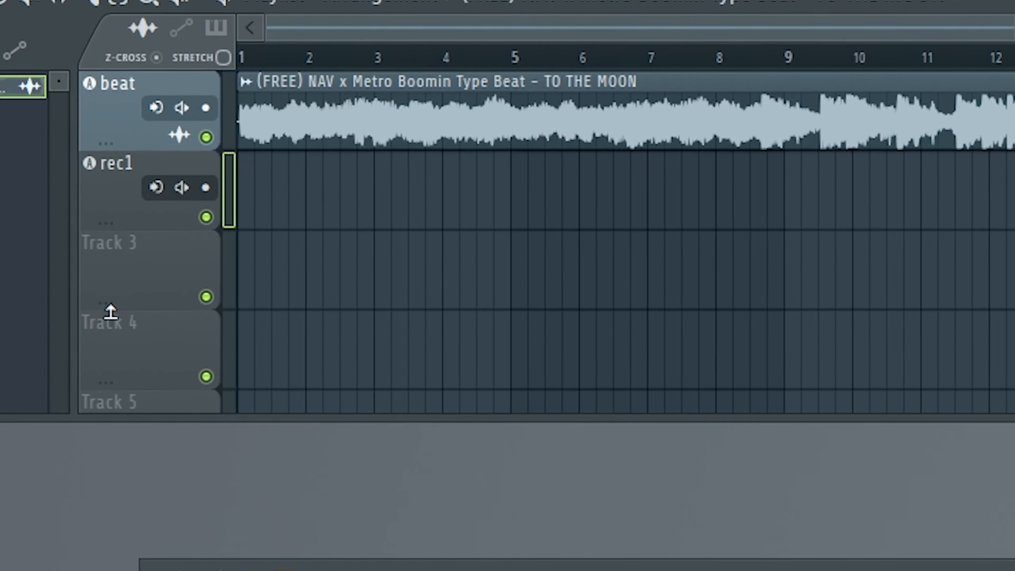
pyautogui.click(156, 187)
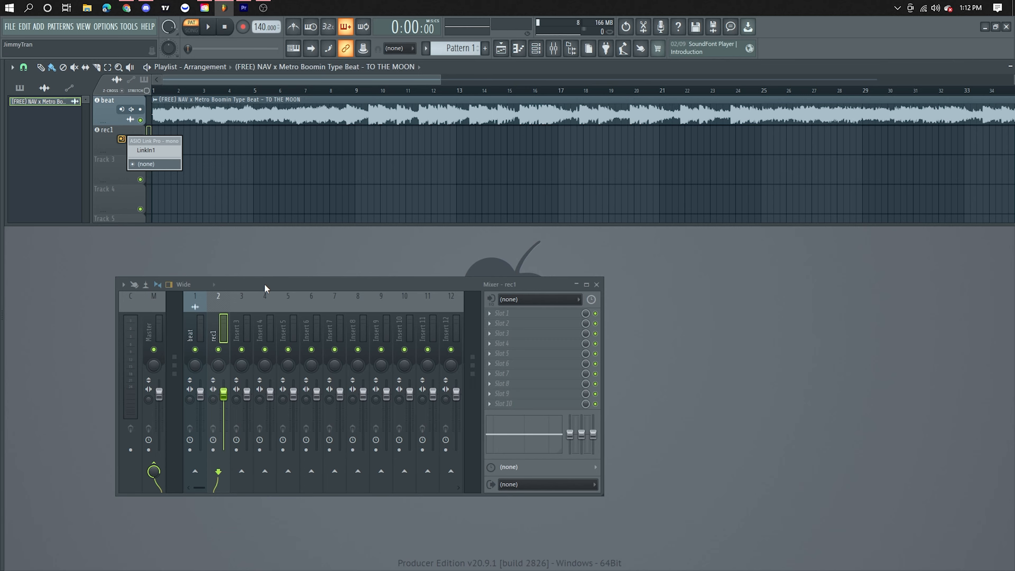
pyautogui.click(265, 280)
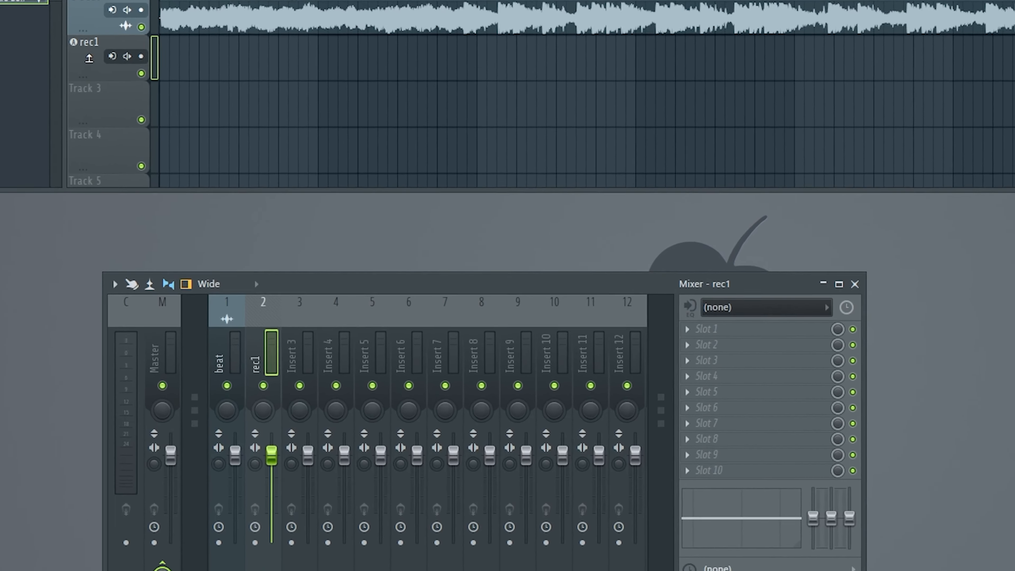
# Step: Clone the rec1 playlist track together with its effects
pyautogui.rightClick(109, 141)
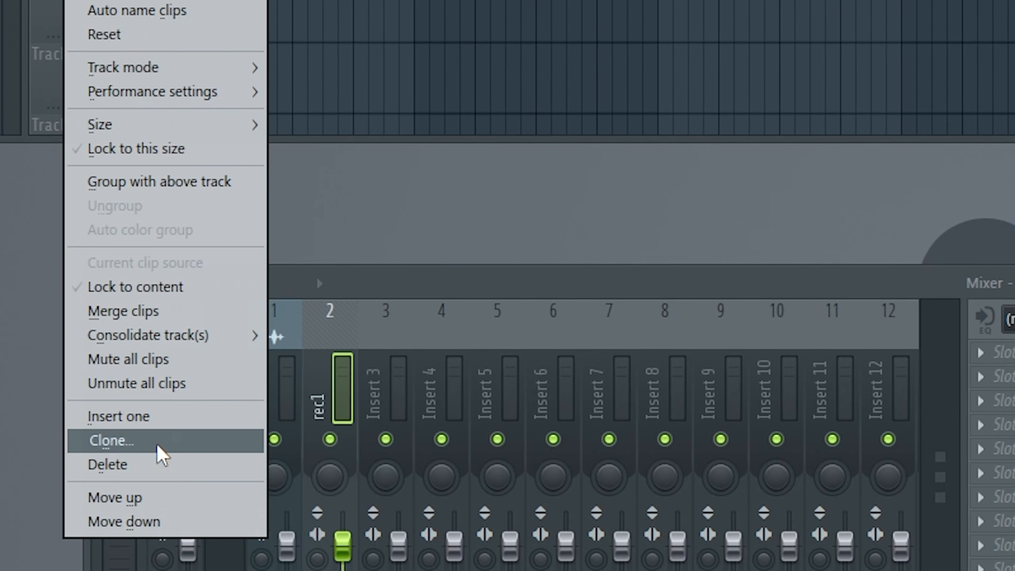
pyautogui.click(160, 456)
pyautogui.click(523, 299)
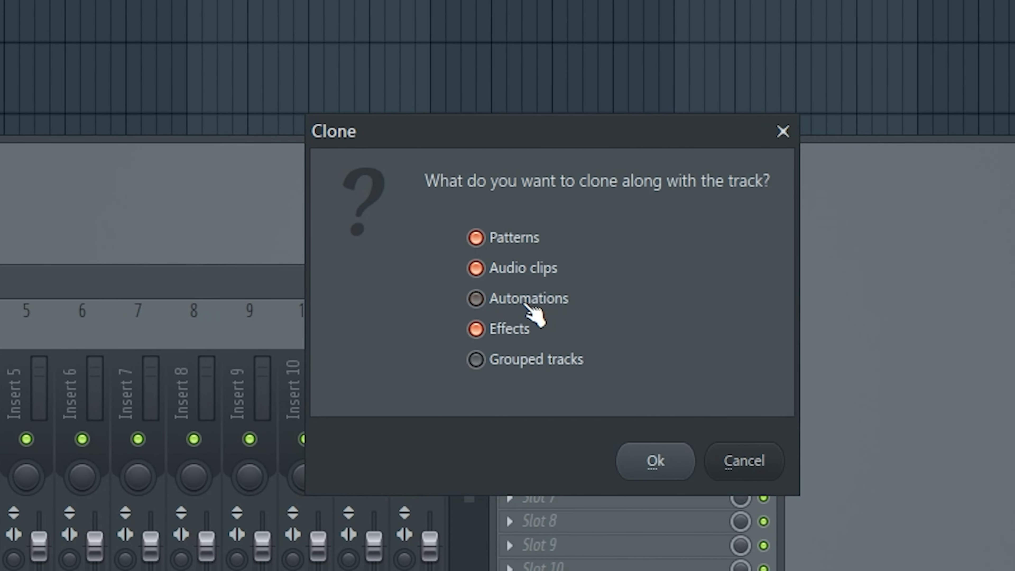
pyautogui.click(520, 268)
pyautogui.click(516, 240)
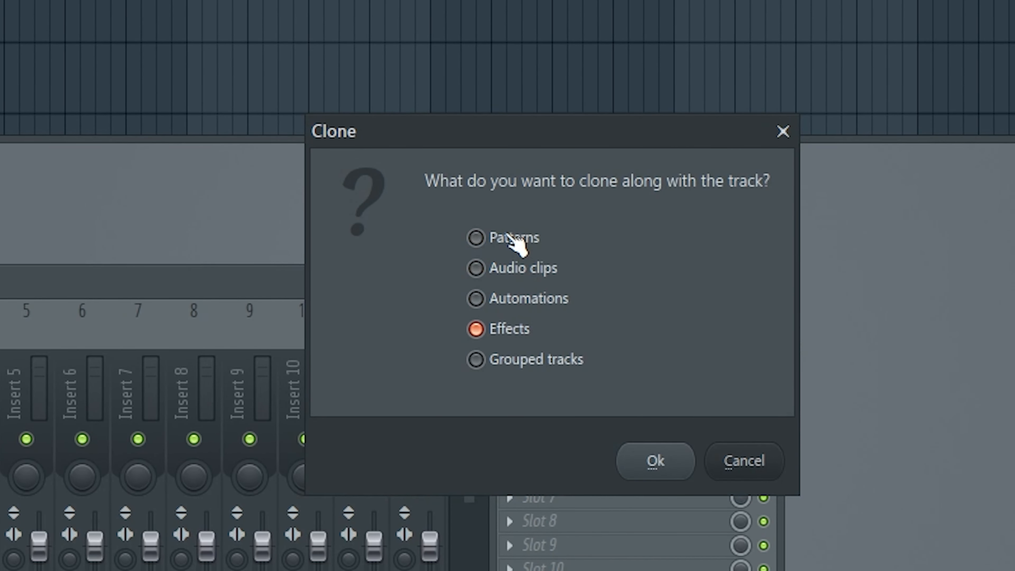
pyautogui.click(514, 238)
pyautogui.click(515, 268)
pyautogui.click(512, 298)
pyautogui.click(519, 268)
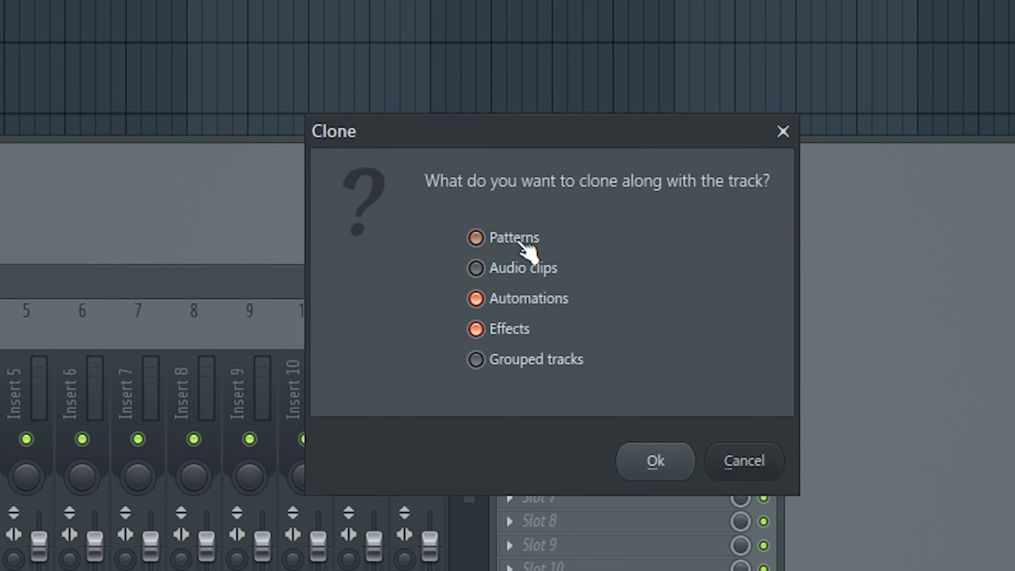
pyautogui.click(540, 295)
pyautogui.click(655, 461)
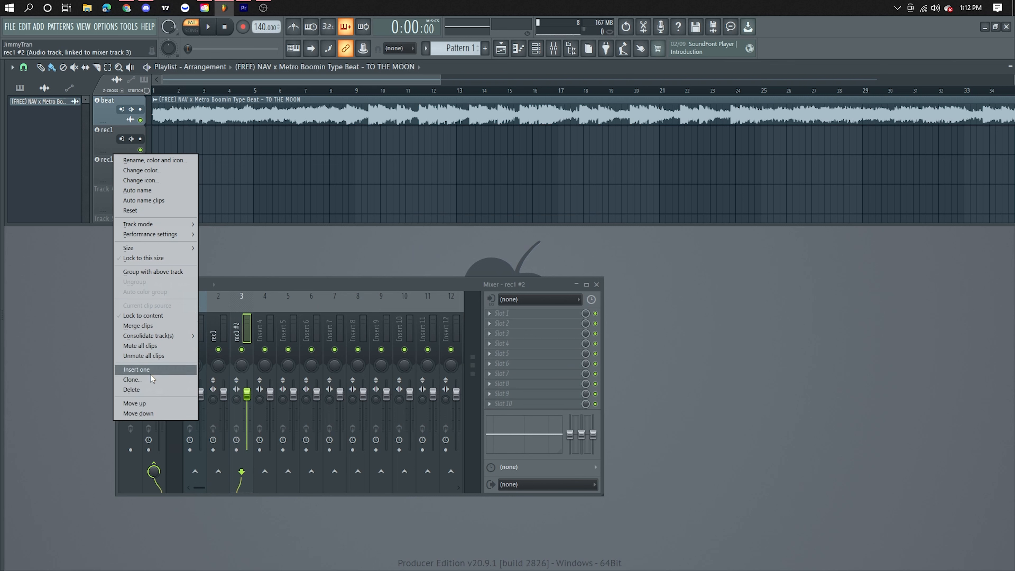
# Step: Clone the rec1 #2 track with its effects to get a third recording track
pyautogui.click(151, 378)
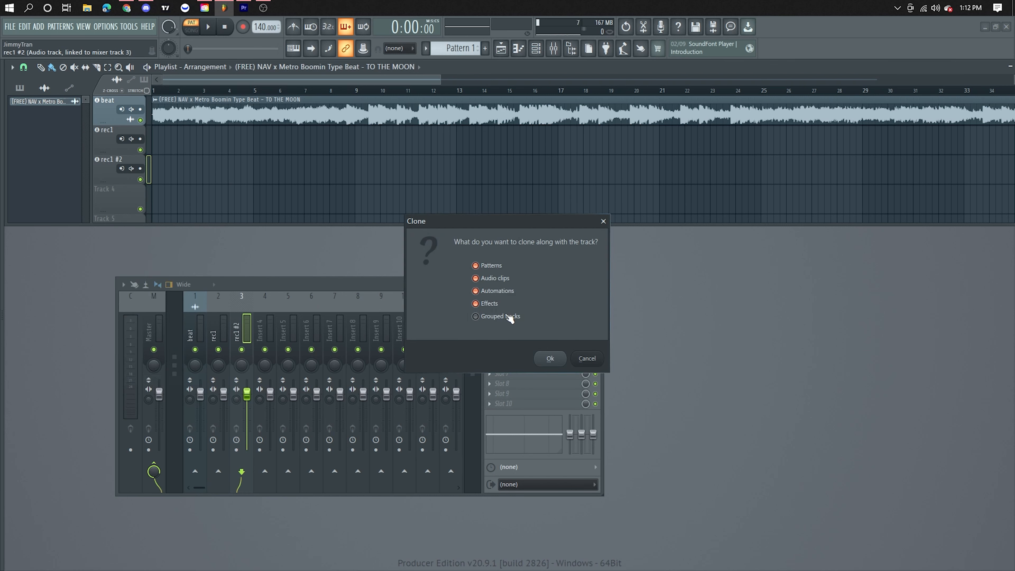
pyautogui.click(492, 295)
pyautogui.click(548, 358)
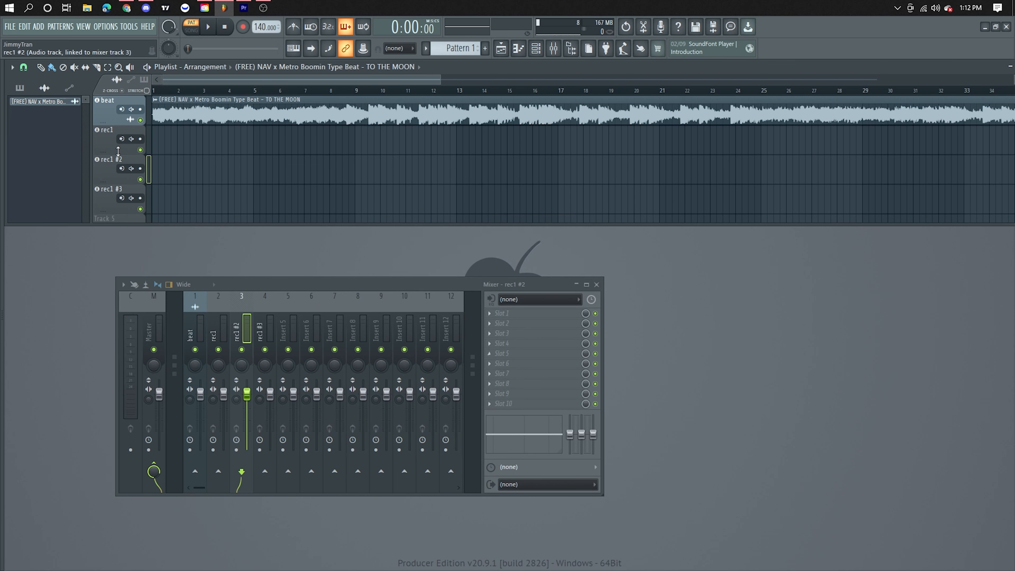
# Step: Rename the rec1 #2 track as "rec2"
pyautogui.rightClick(111, 165)
pyautogui.click(156, 160)
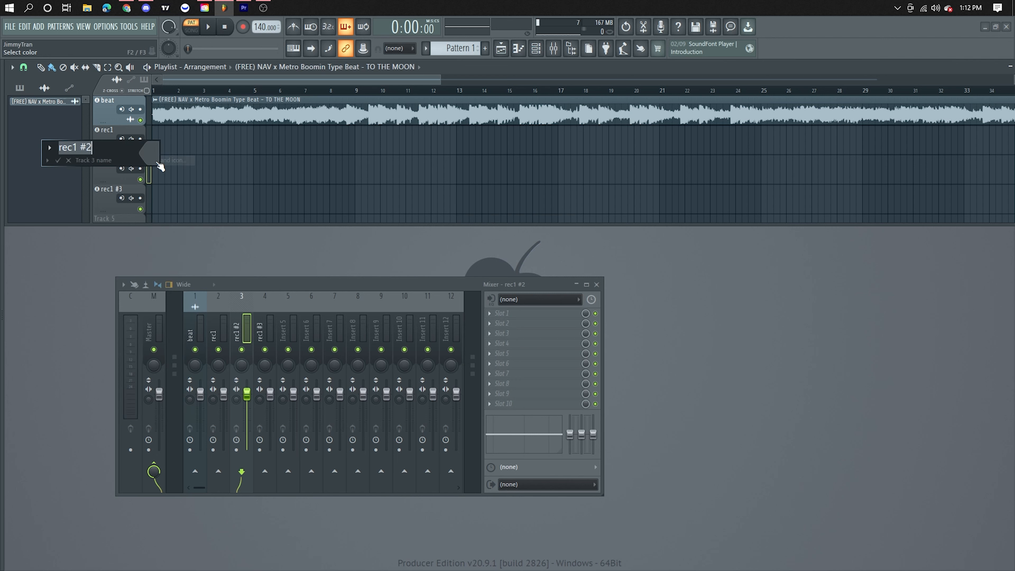
pyautogui.write('rec2')
pyautogui.click(62, 162)
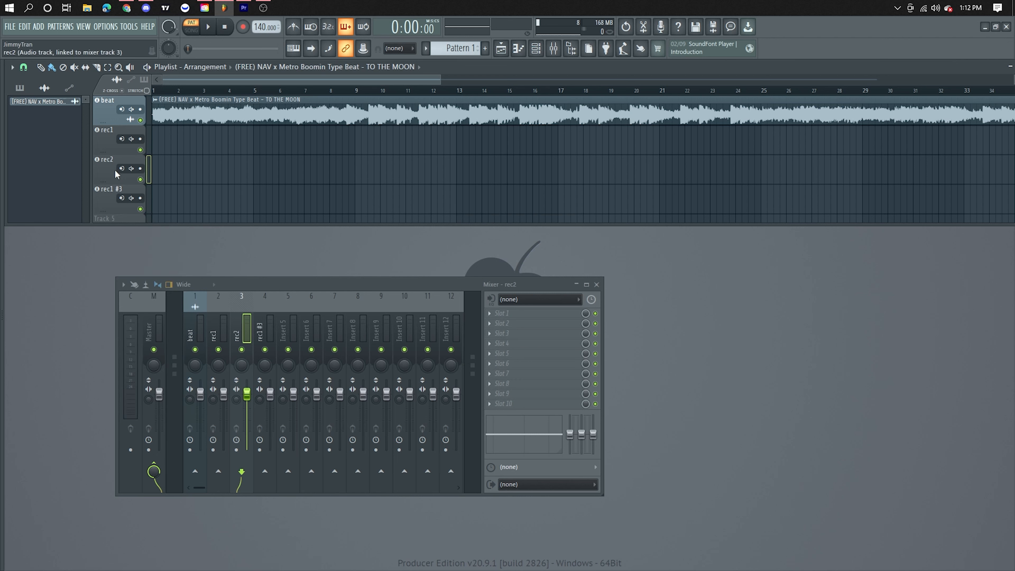
# Step: Rename the rec1 #3 track as "rec3"
pyautogui.rightClick(108, 191)
pyautogui.click(136, 192)
pyautogui.write('rec')
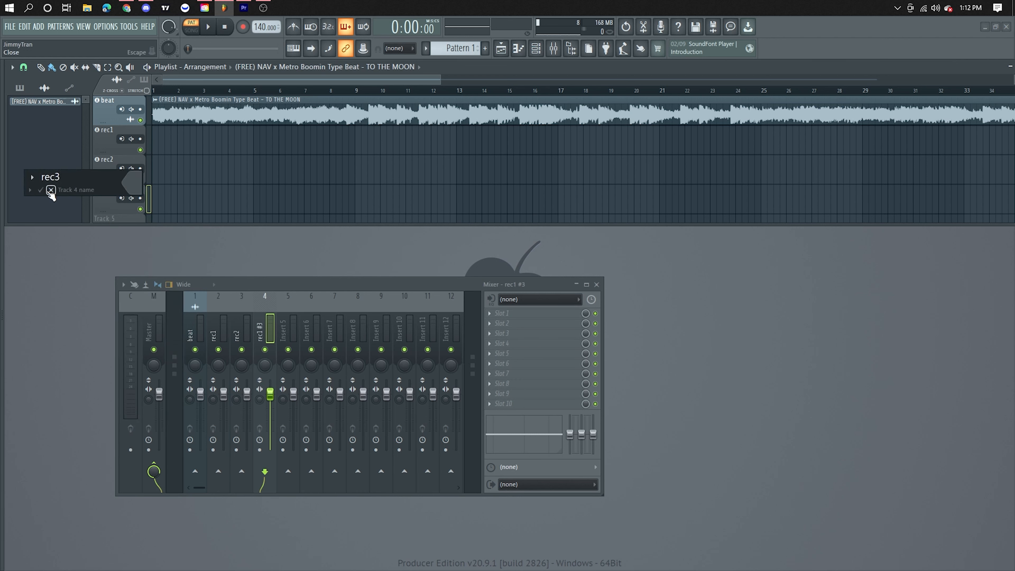
pyautogui.write('3')
pyautogui.click(51, 190)
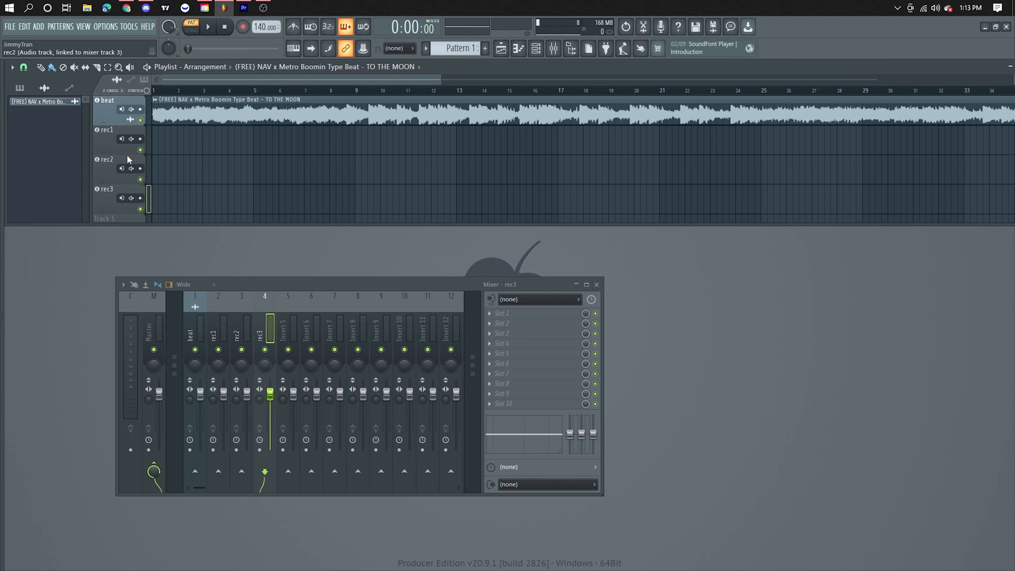
# Step: Set the rec1 and rec2 tracks to record the external input only
pyautogui.click(131, 138)
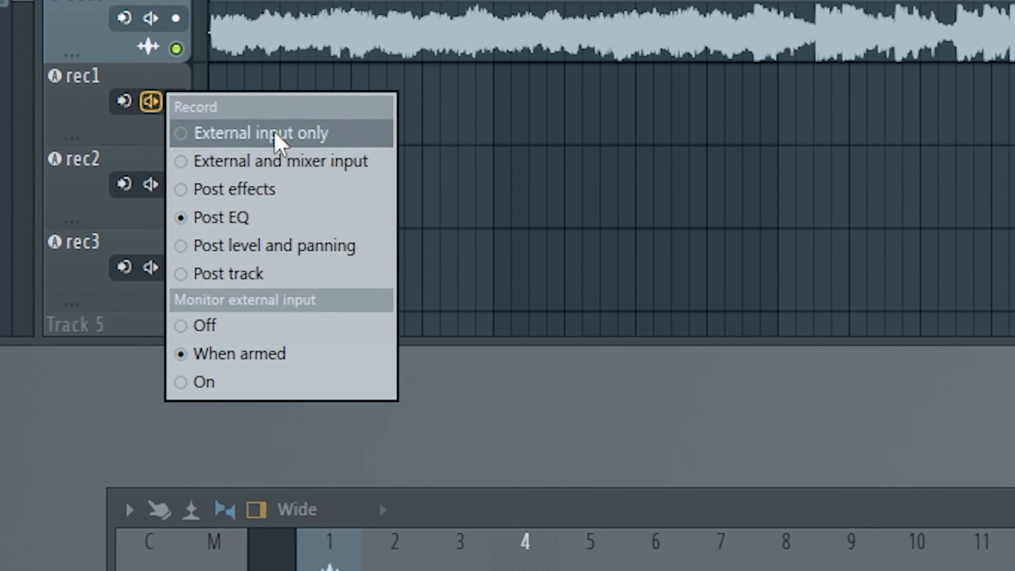
pyautogui.click(276, 136)
pyautogui.click(151, 184)
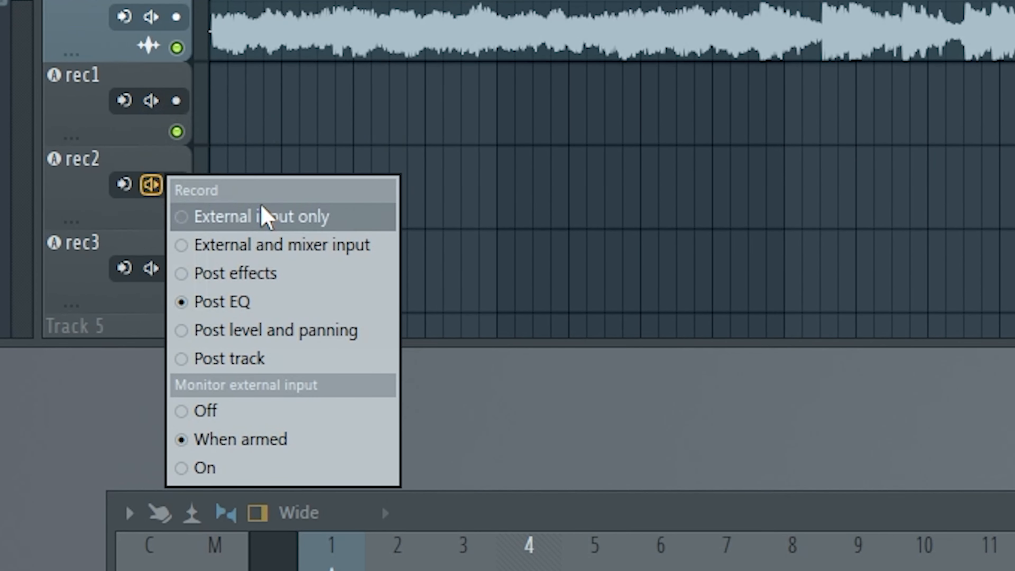
pyautogui.click(263, 216)
# Step: Assign LinkIn1 as the audio input of the rec1 track
pyautogui.click(121, 139)
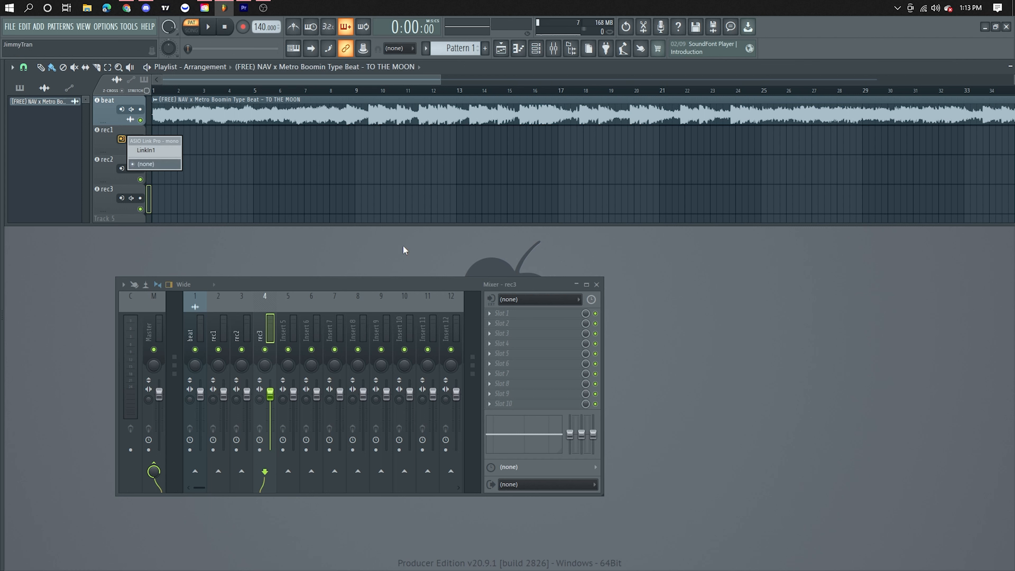
pyautogui.click(154, 151)
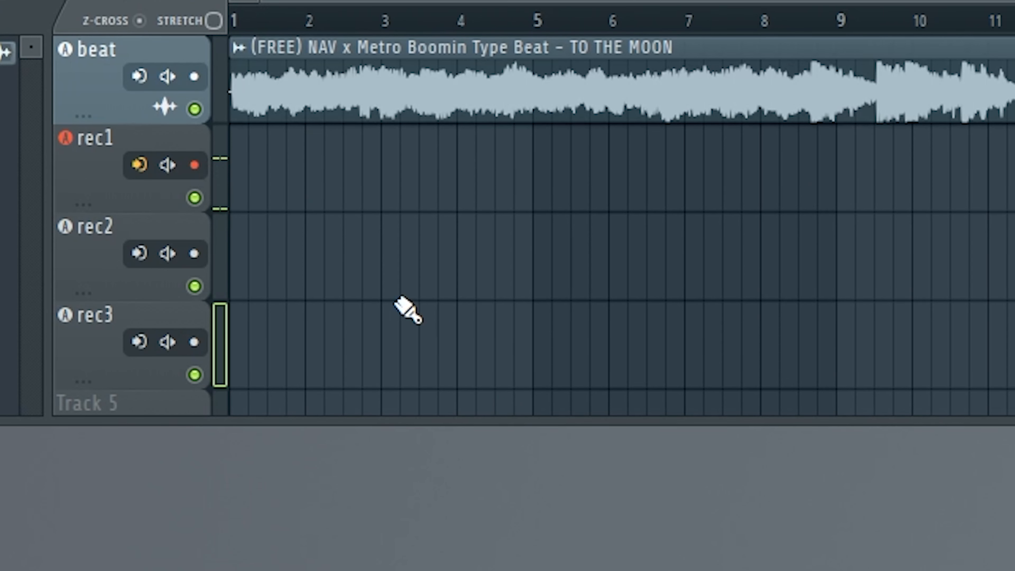
pyautogui.click(140, 166)
pyautogui.click(108, 491)
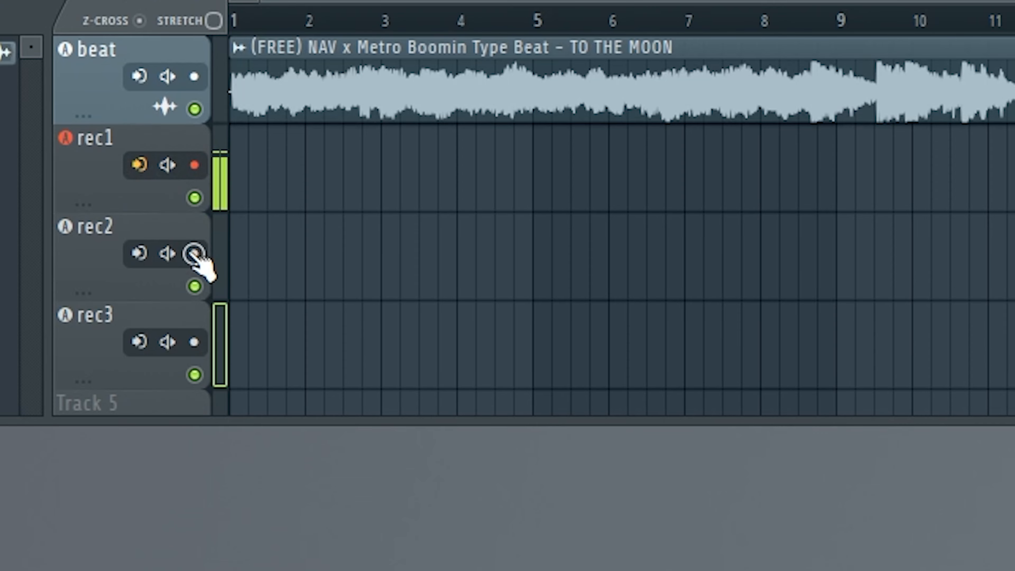
# Step: Assign the LinkIn1 audio input to the rec2 and rec3 tracks
pyautogui.click(139, 252)
pyautogui.click(212, 288)
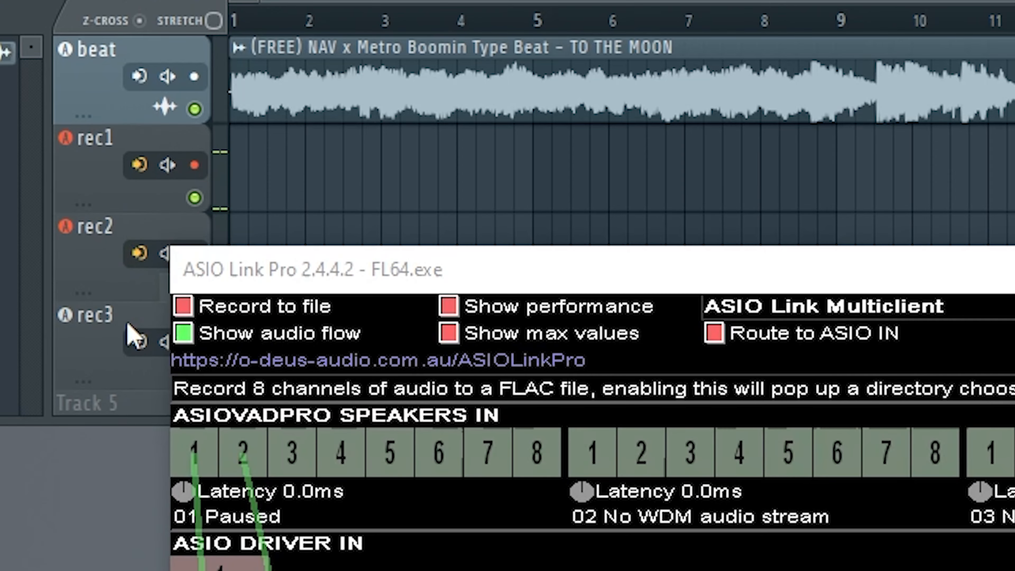
pyautogui.click(139, 341)
pyautogui.click(196, 378)
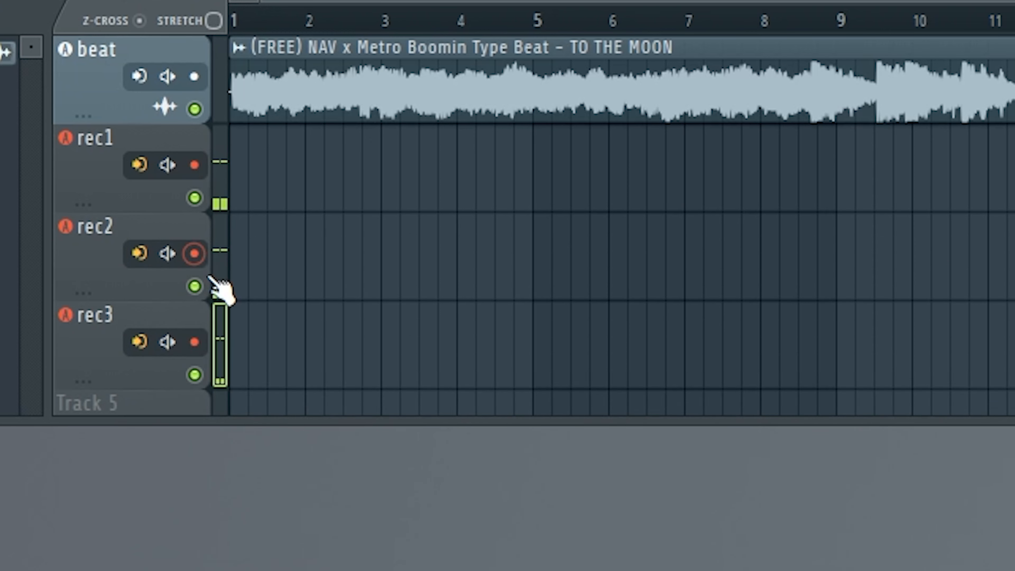
# Step: Arm the rec2 and rec3 tracks for recording
pyautogui.click(194, 253)
pyautogui.click(195, 342)
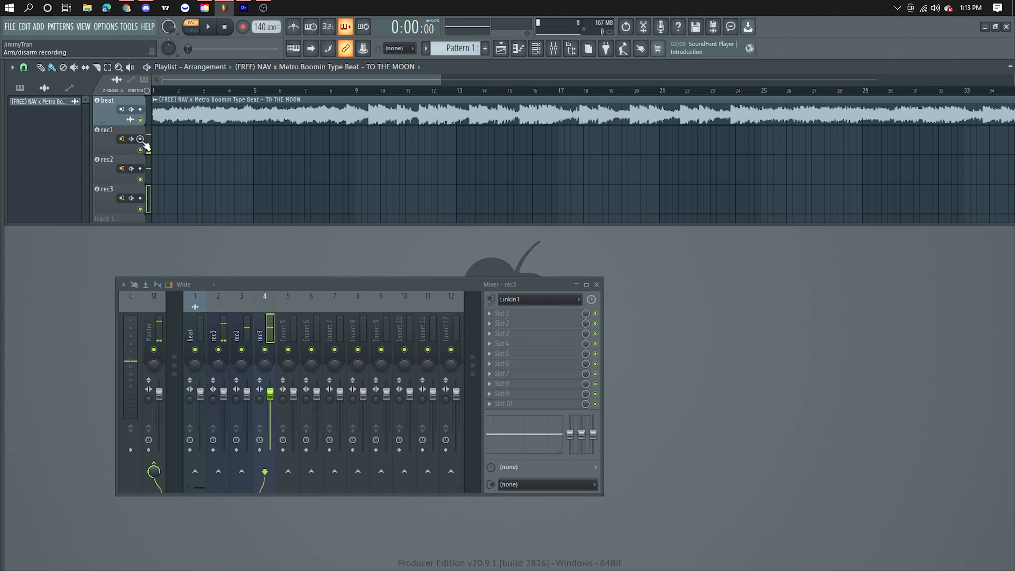
# Step: Load the saved mixer track state "beenmad" onto the rec1 mixer track
pyautogui.click(200, 319)
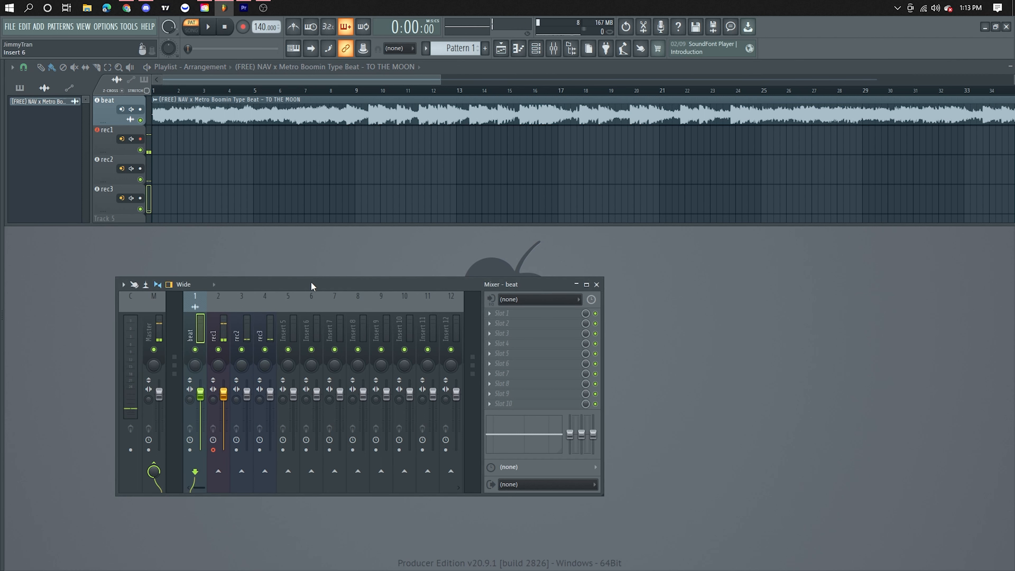
pyautogui.moveTo(299, 286); pyautogui.dragTo(218, 273)
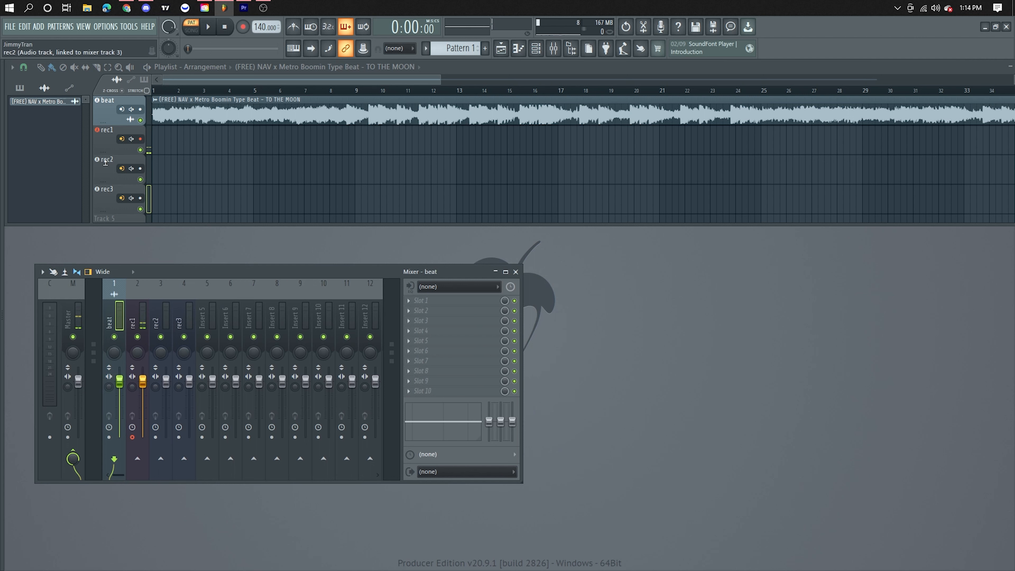
pyautogui.click(138, 314)
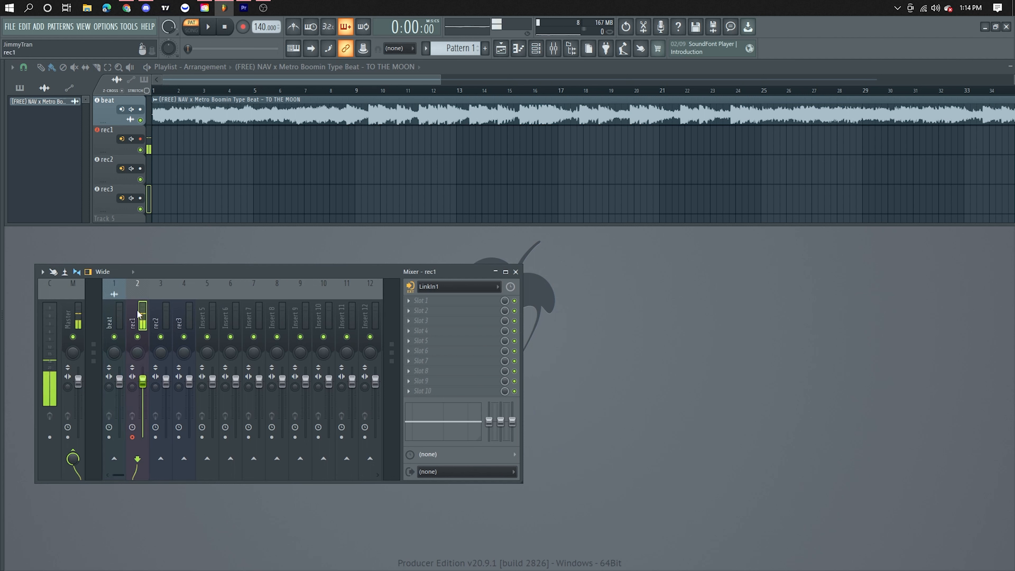
pyautogui.rightClick(138, 316)
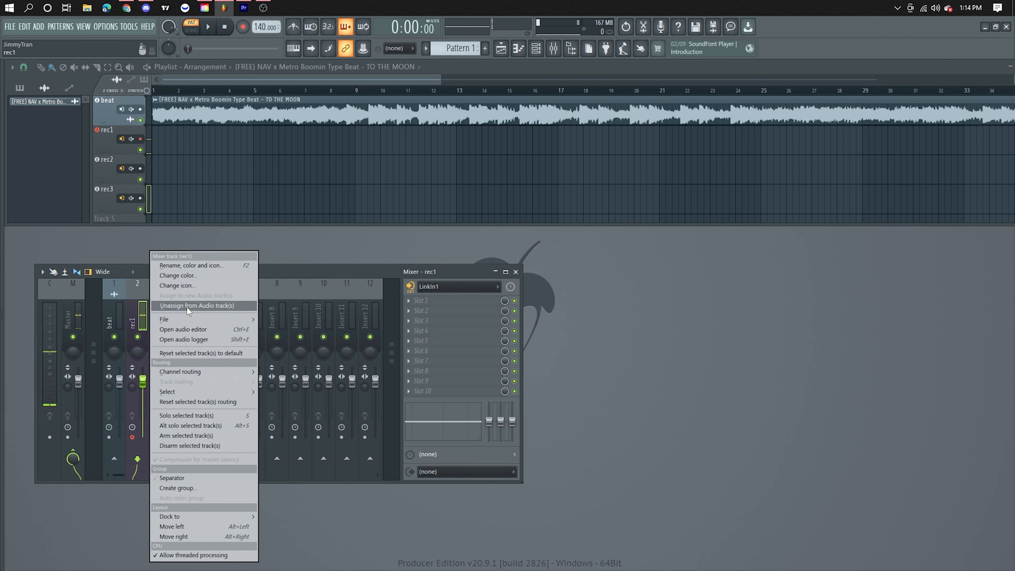
pyautogui.moveTo(179, 319)
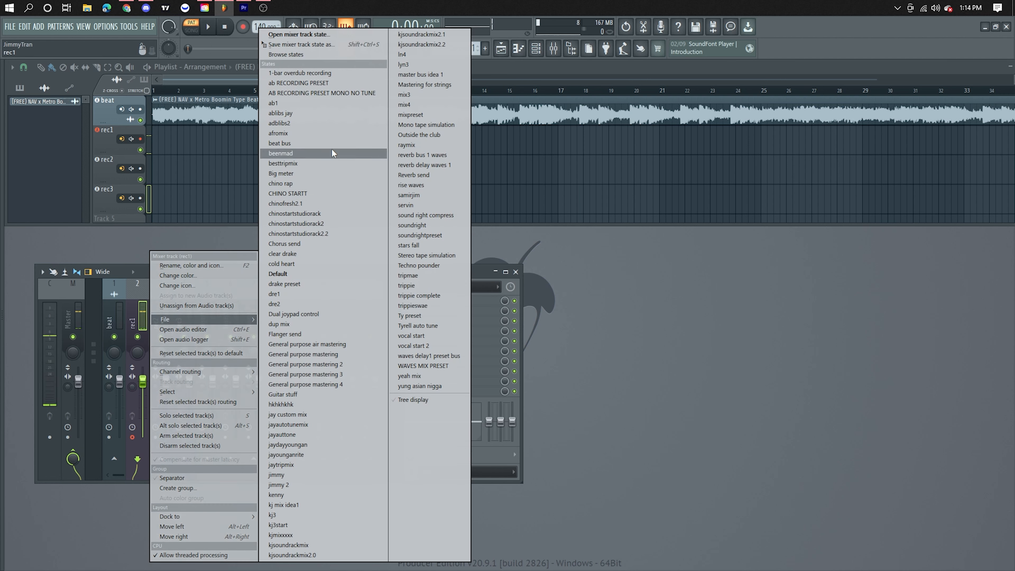
pyautogui.click(292, 153)
# Step: Replace the Fruity Wrapper effect in the first slot of the lead vocals mixer track with Auto-Tune Pro
pyautogui.click(414, 304)
pyautogui.click(415, 310)
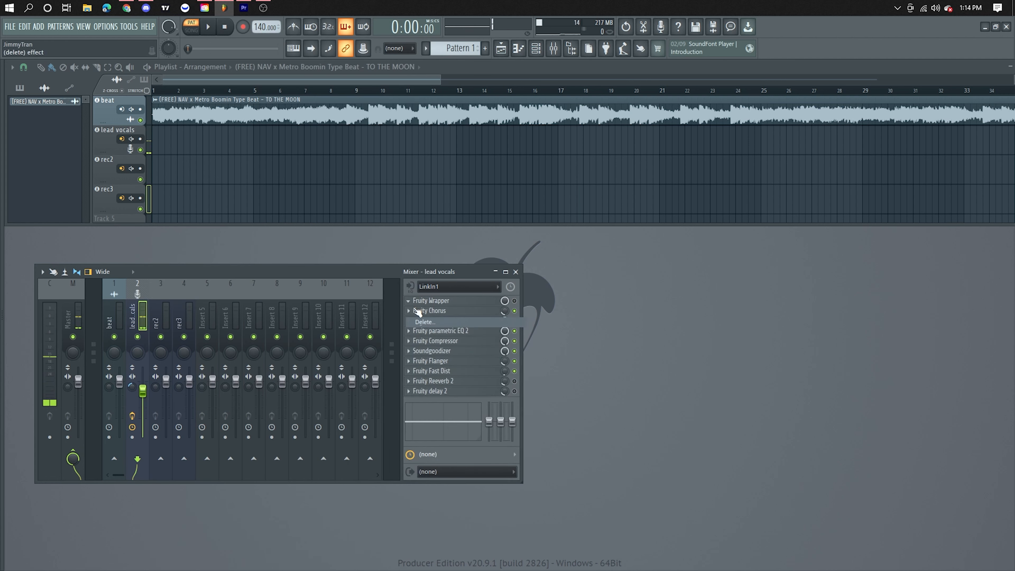
pyautogui.click(418, 301)
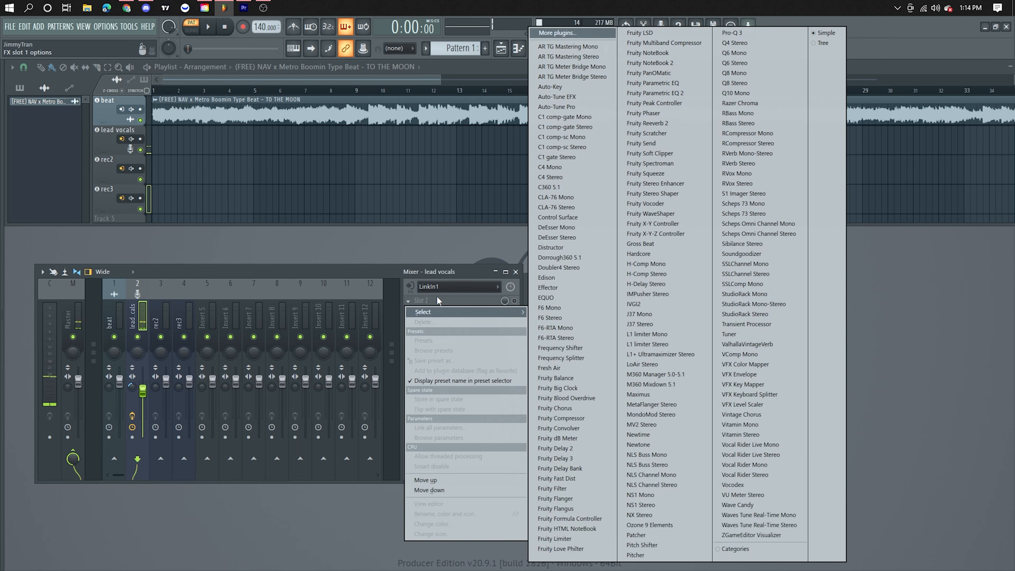
pyautogui.click(578, 107)
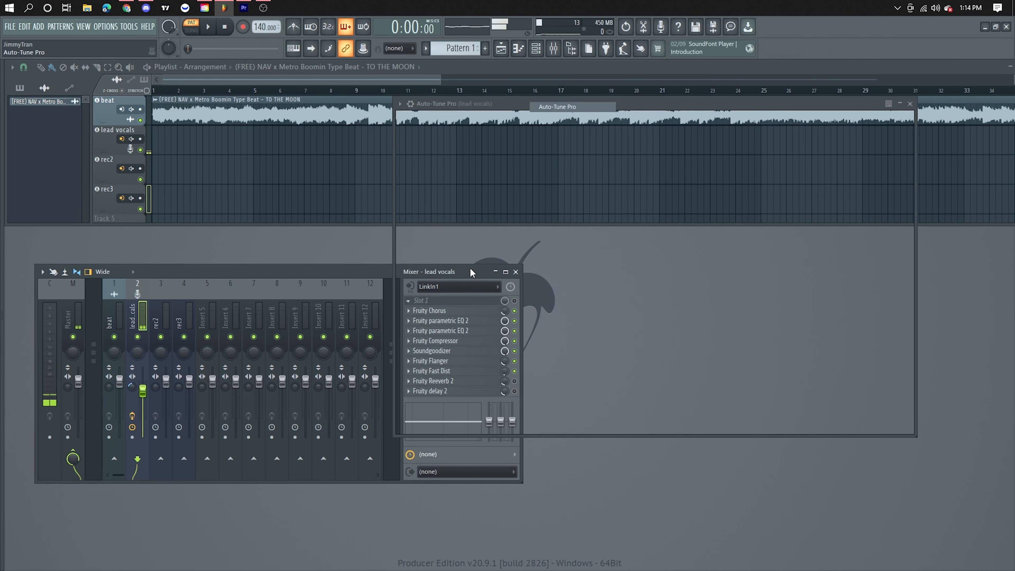
# Step: Set the Auto-Tune Pro key to G# and its scale to Minor
pyautogui.click(557, 129)
pyautogui.click(566, 223)
pyautogui.click(584, 129)
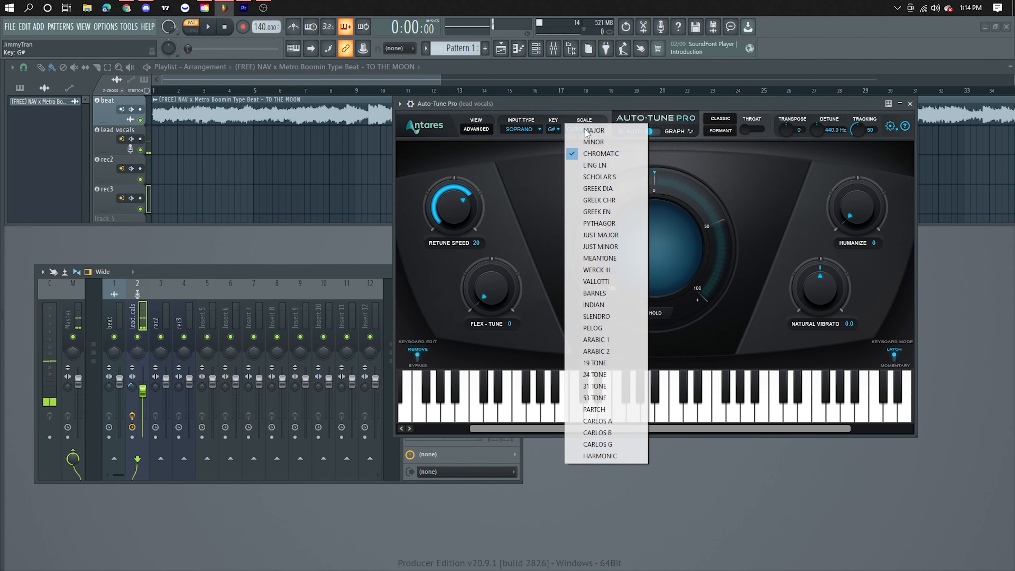
pyautogui.click(586, 145)
# Step: Enable Use Low Latency in Auto-Tune Pro and set the input type to Low Male
pyautogui.click(891, 127)
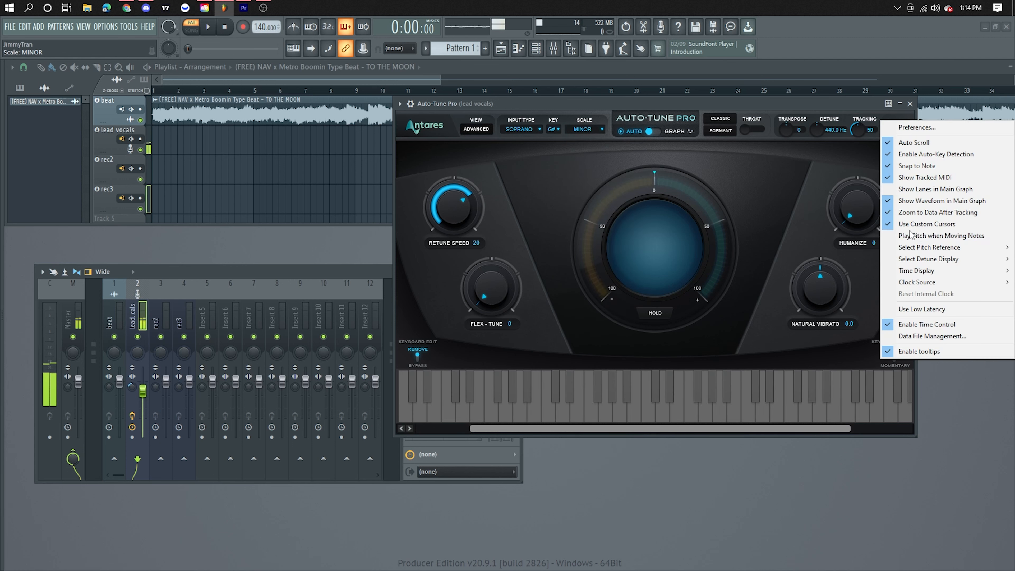
pyautogui.click(921, 309)
pyautogui.click(519, 129)
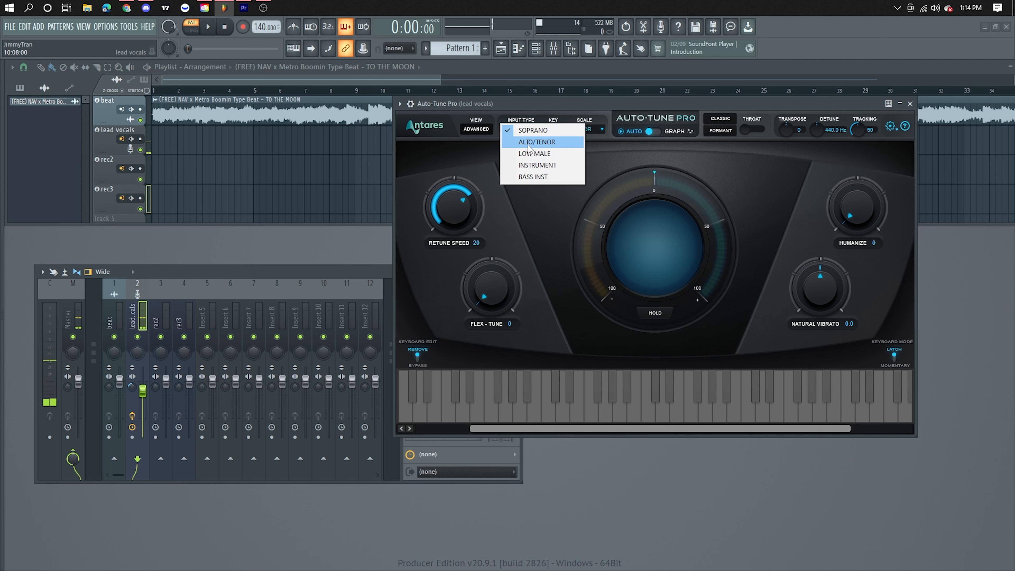
pyautogui.click(534, 154)
# Step: Set the Auto-Tune Pro retune speed to 0 and close the plugin window
pyautogui.moveTo(453, 206); pyautogui.dragTo(454, 228)
pyautogui.moveTo(632, 105); pyautogui.dragTo(648, 125)
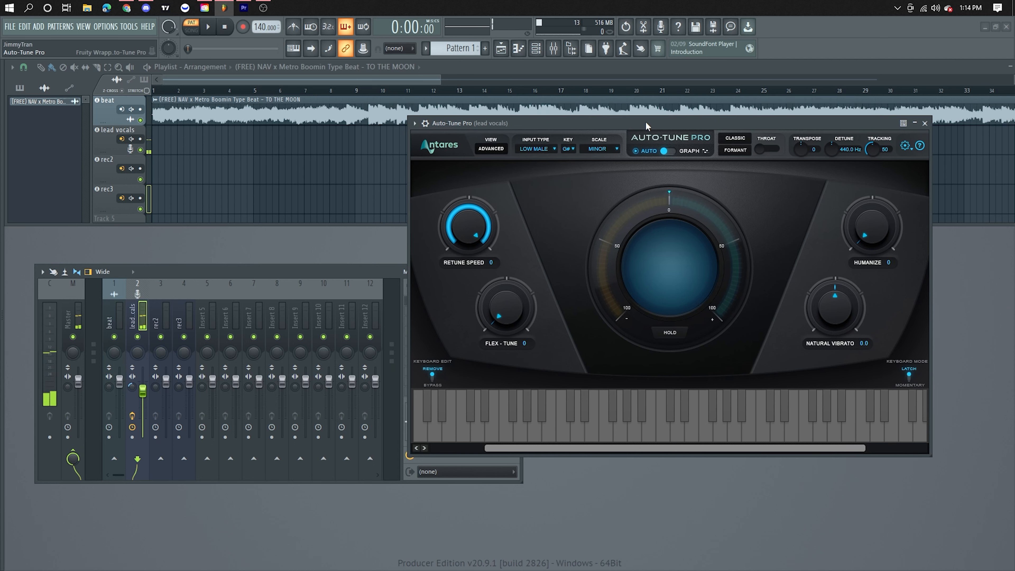
pyautogui.click(924, 122)
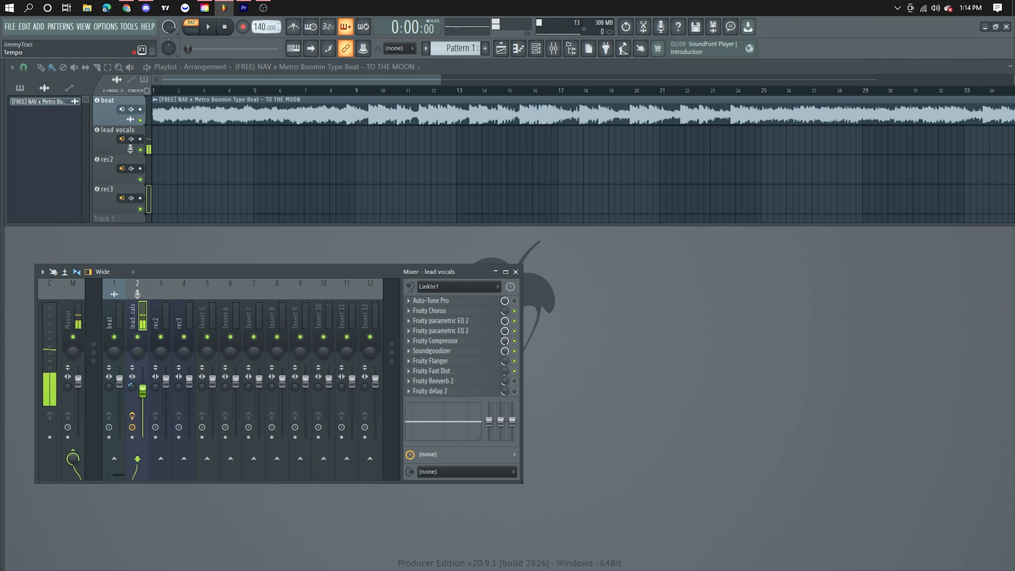
# Step: Set the project tempo to 141 BPM and toggle Auto-Tune Pro on the lead vocals mixer track
pyautogui.scroll(1, 265, 26)
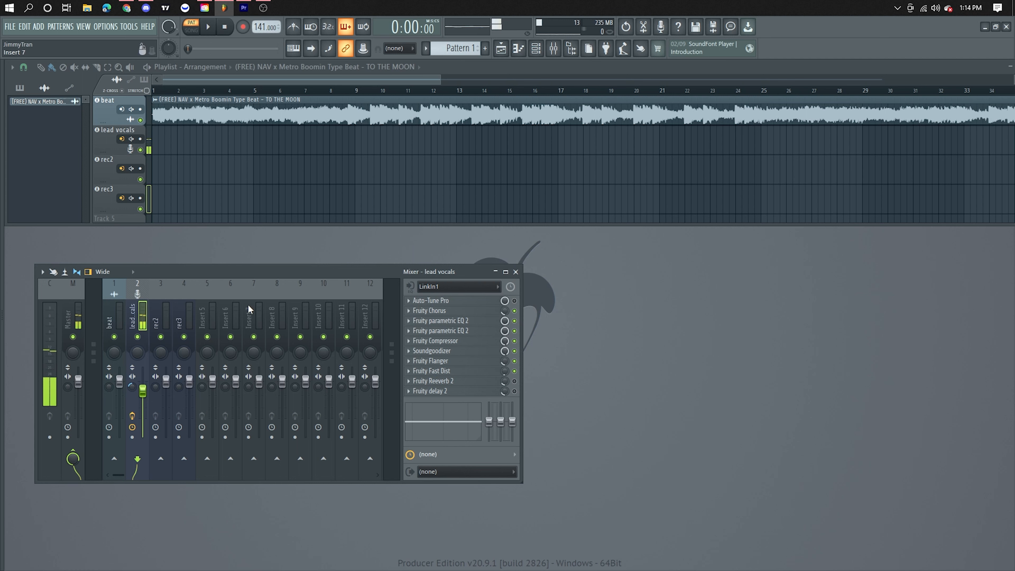
pyautogui.moveTo(177, 273); pyautogui.dragTo(285, 275)
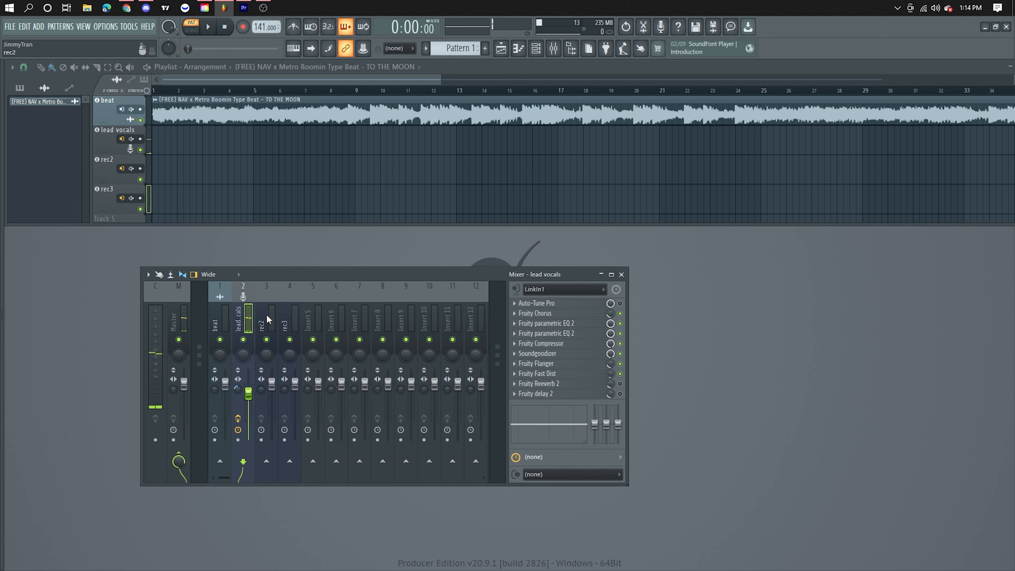
pyautogui.click(620, 303)
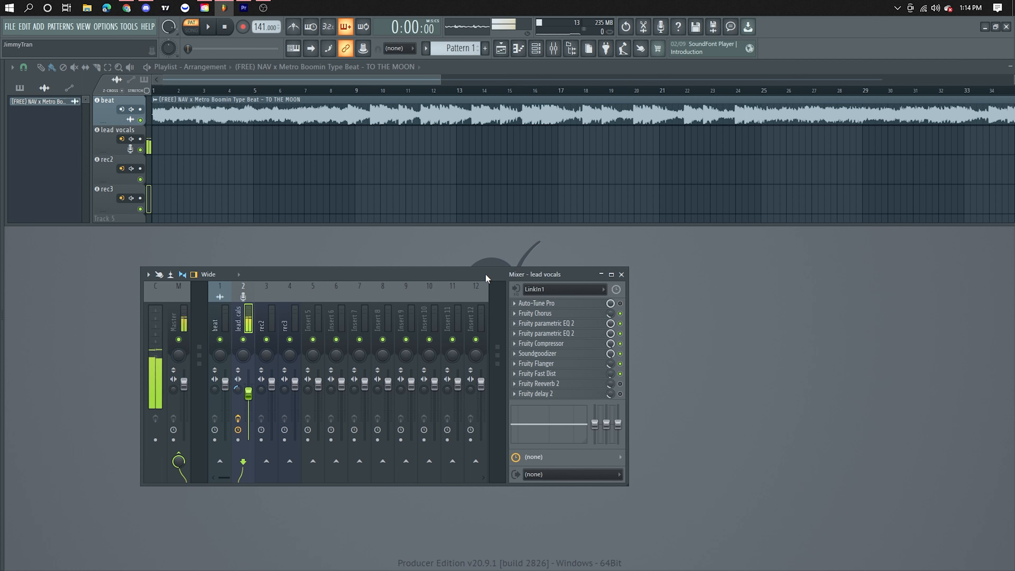
# Step: Set the lead vocals track to record the external input only and arm it for recording
pyautogui.rightClick(131, 139)
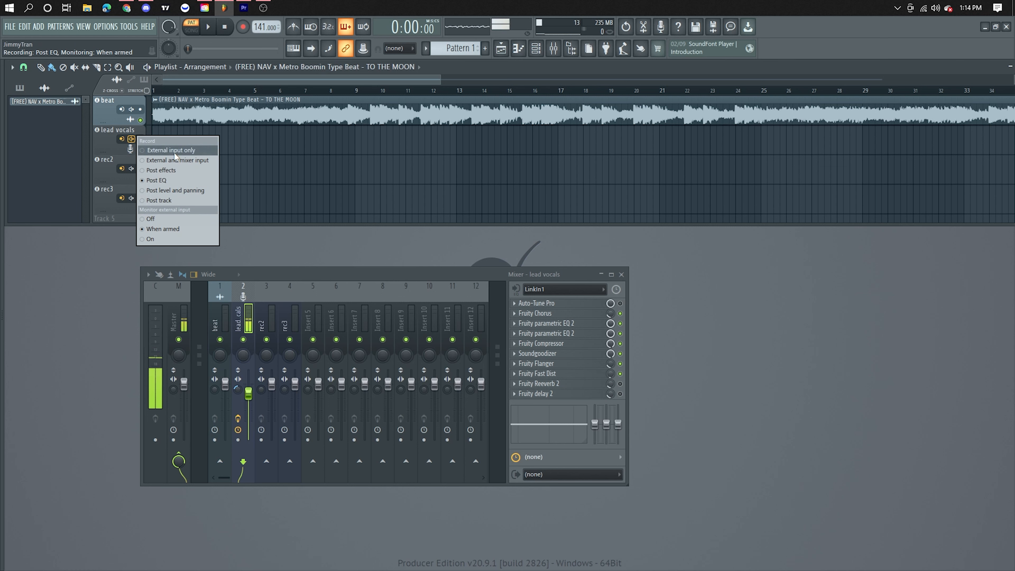
pyautogui.click(176, 180)
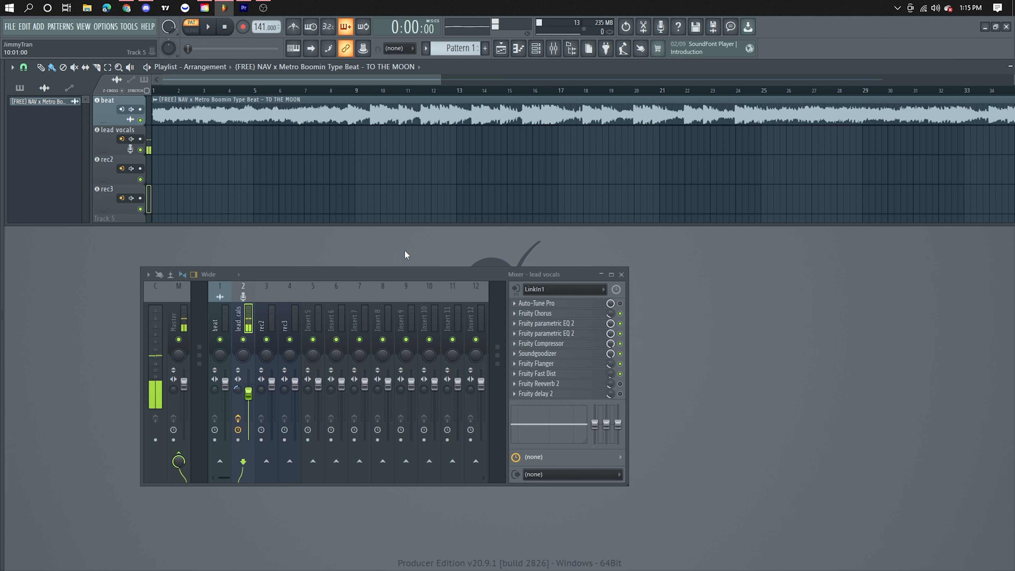
pyautogui.click(136, 146)
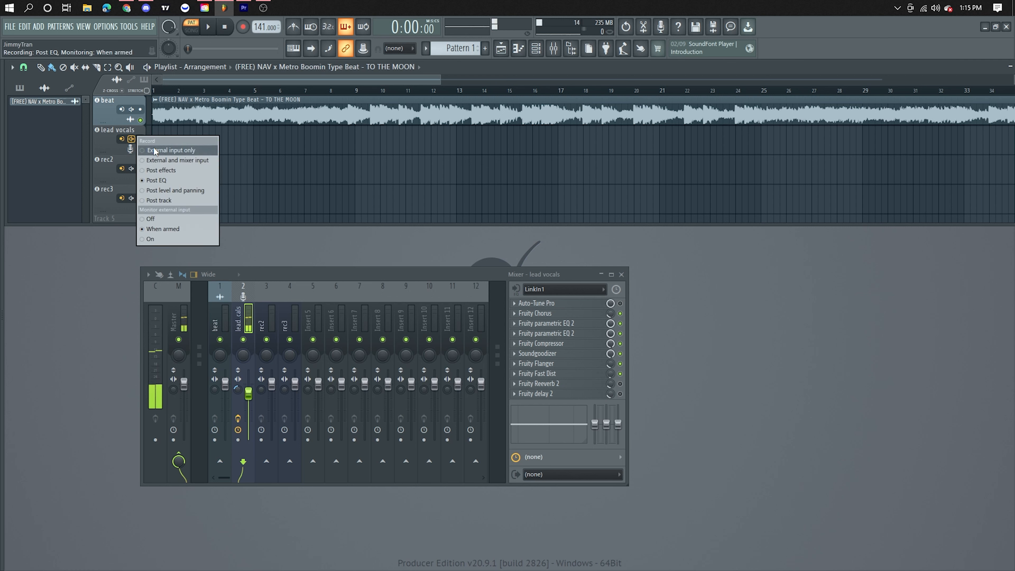
pyautogui.click(194, 151)
pyautogui.moveTo(371, 276); pyautogui.dragTo(347, 265)
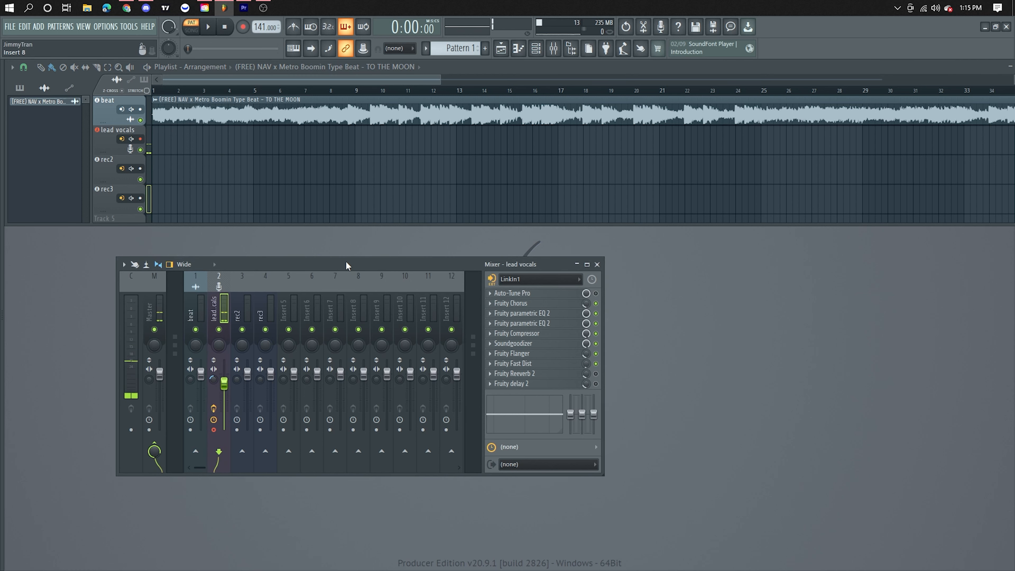
# Step: Select the External input only recording mode again for the lead vocals and rec2 tracks
pyautogui.click(140, 140)
pyautogui.click(155, 155)
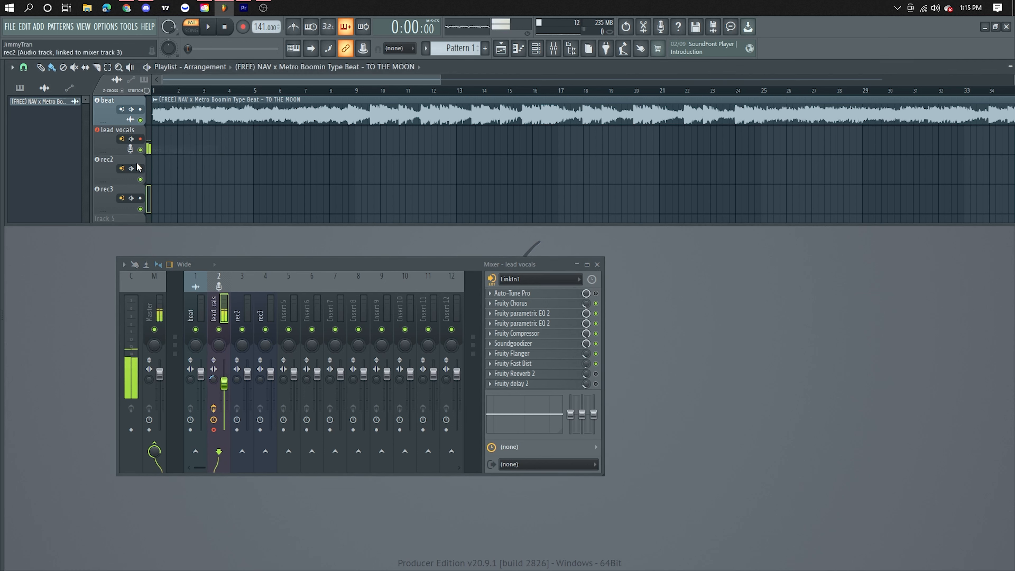
pyautogui.click(132, 168)
pyautogui.click(150, 179)
pyautogui.rightClick(213, 310)
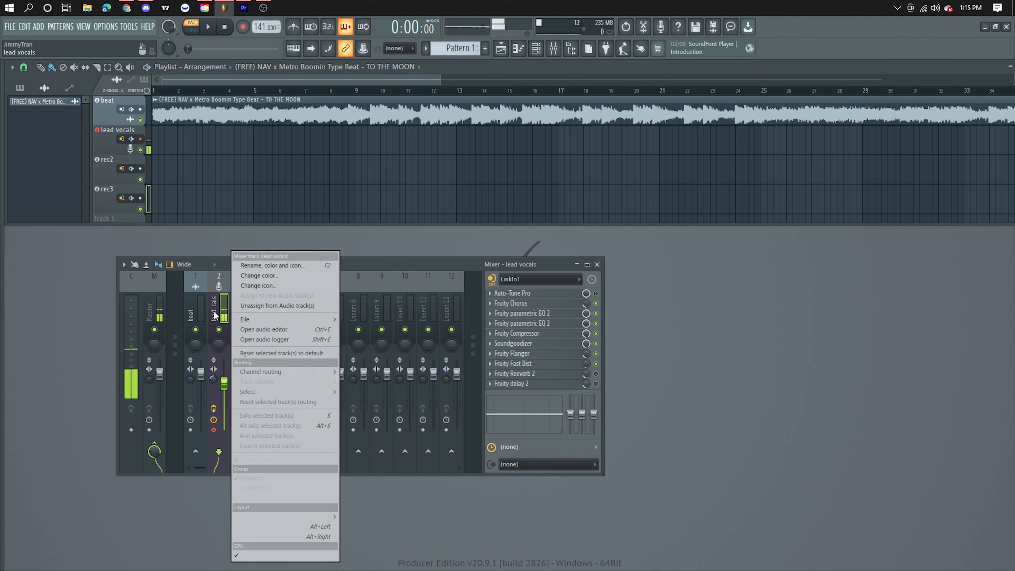
pyautogui.moveTo(262, 319)
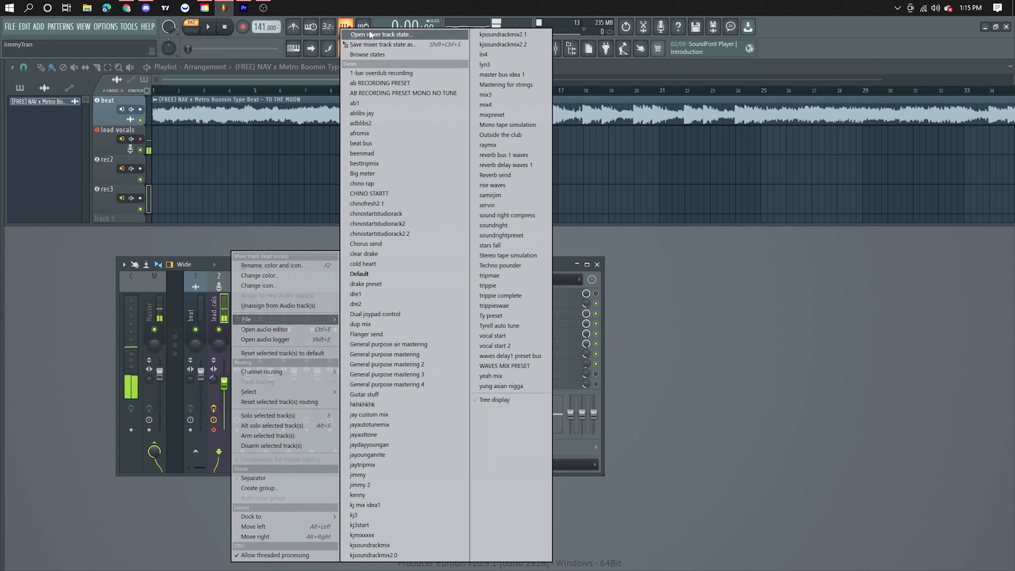
pyautogui.click(865, 371)
# Step: Examine the recording source options of the lead vocals track
pyautogui.click(139, 138)
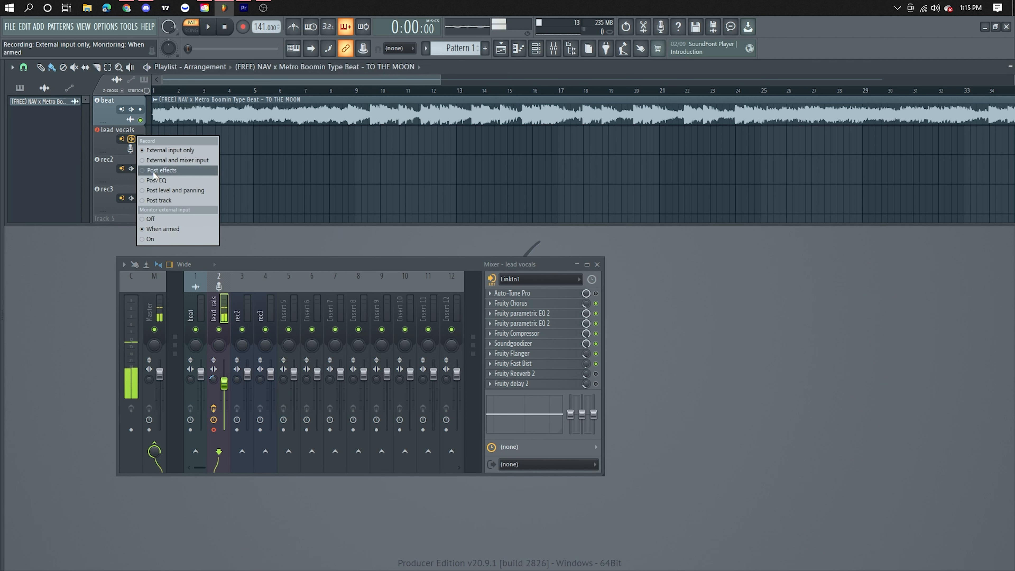
pyautogui.click(152, 151)
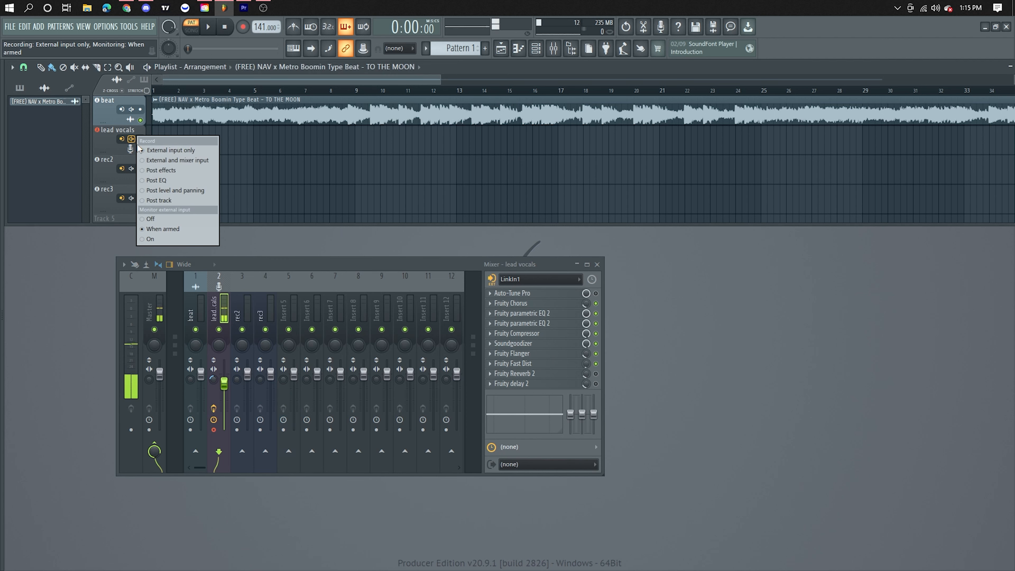
pyautogui.click(133, 138)
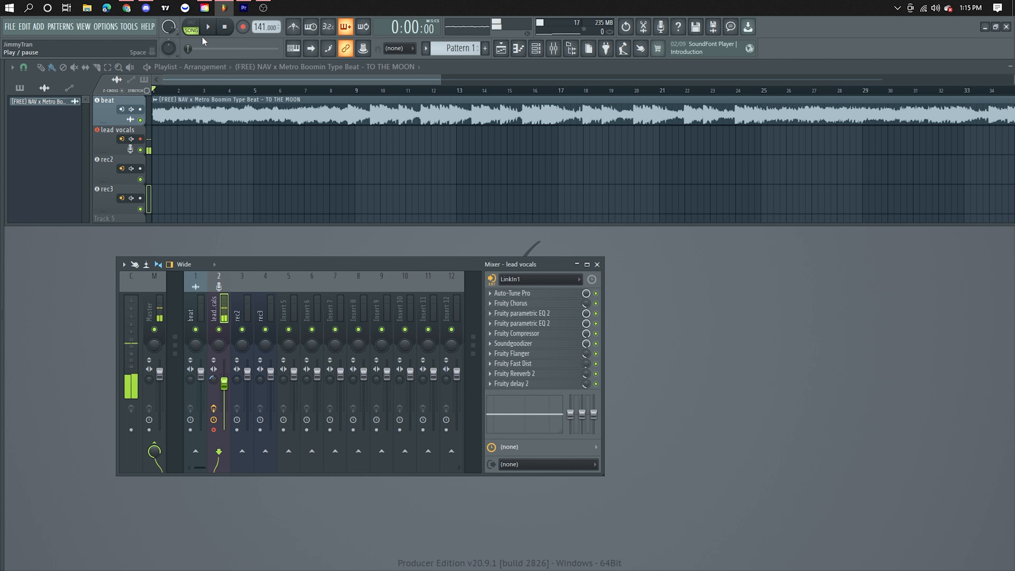
# Step: Start recording the lead vocals over the beat and route the beat mixer track's output to LinkOut1 - LinkOut2
pyautogui.click(208, 28)
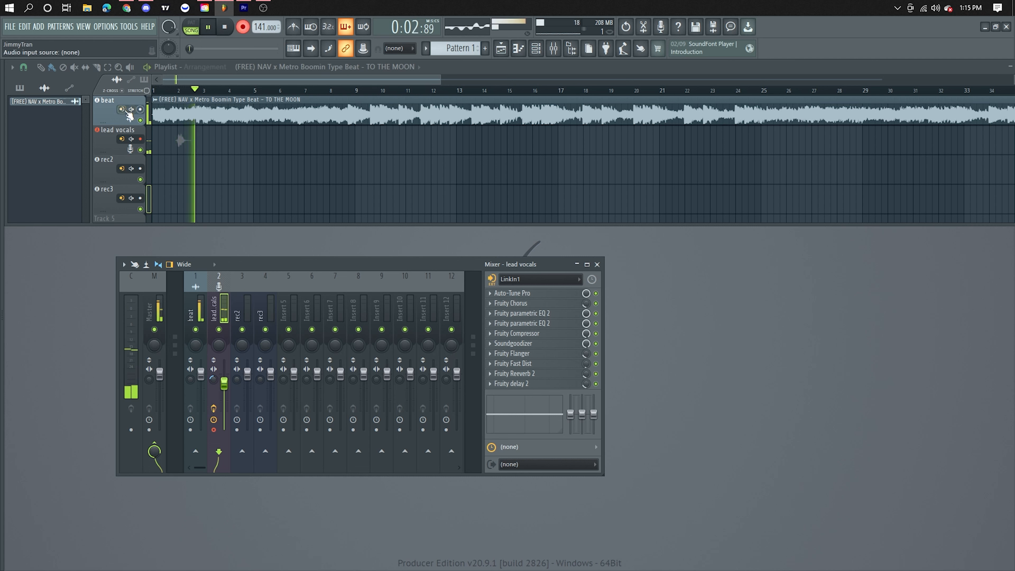
pyautogui.click(197, 313)
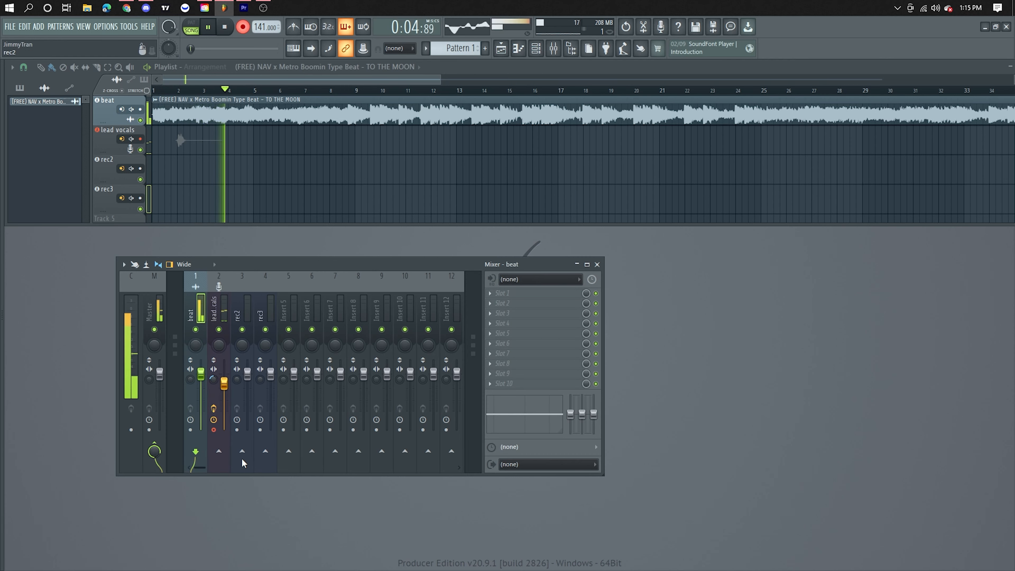
pyautogui.click(528, 464)
pyautogui.click(531, 483)
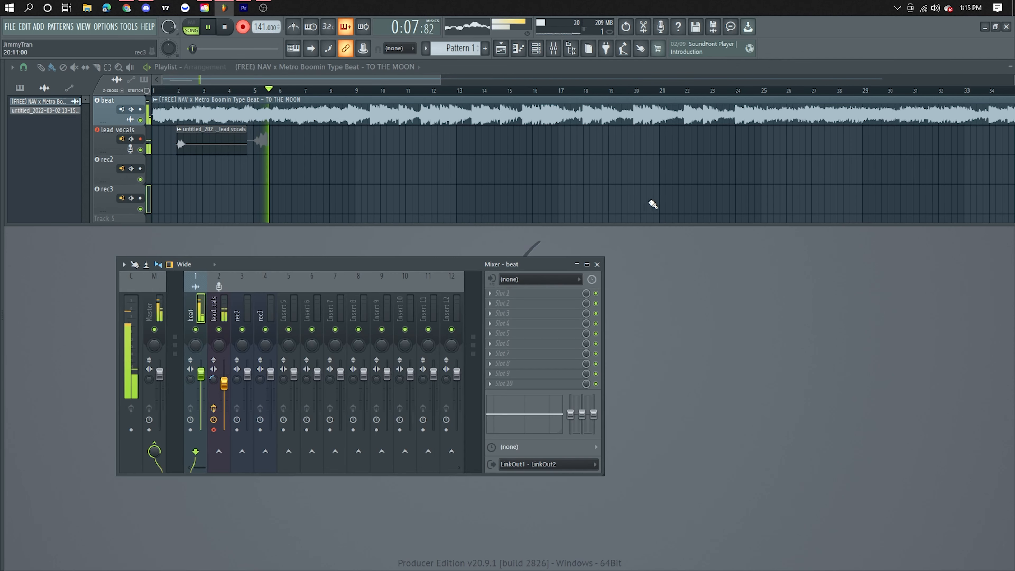
# Step: Lower the volume of the beat mixer track and turn recording off
pyautogui.click(223, 315)
pyautogui.moveTo(201, 373); pyautogui.dragTo(201, 407)
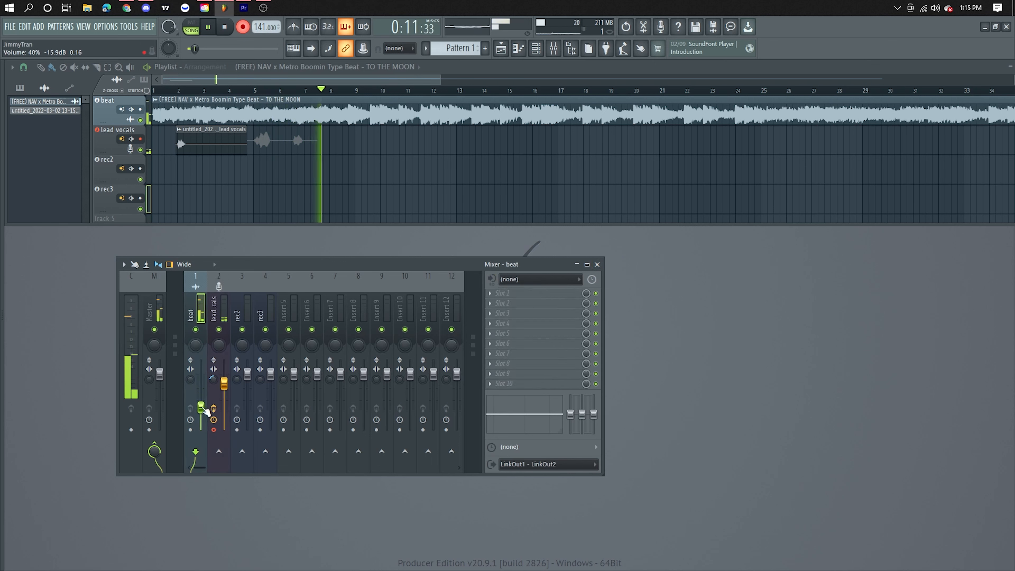
pyautogui.click(243, 26)
# Step: Play back the recorded vocals from bar 2, toggle Auto-Tune Pro on the lead vocals track and stop playback
pyautogui.click(177, 90)
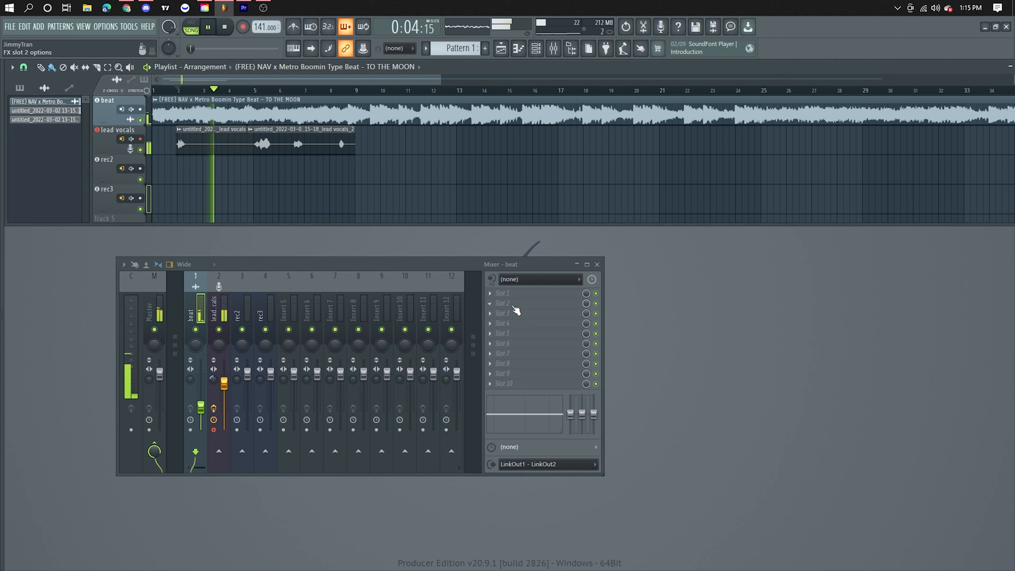
pyautogui.click(219, 316)
pyautogui.click(596, 293)
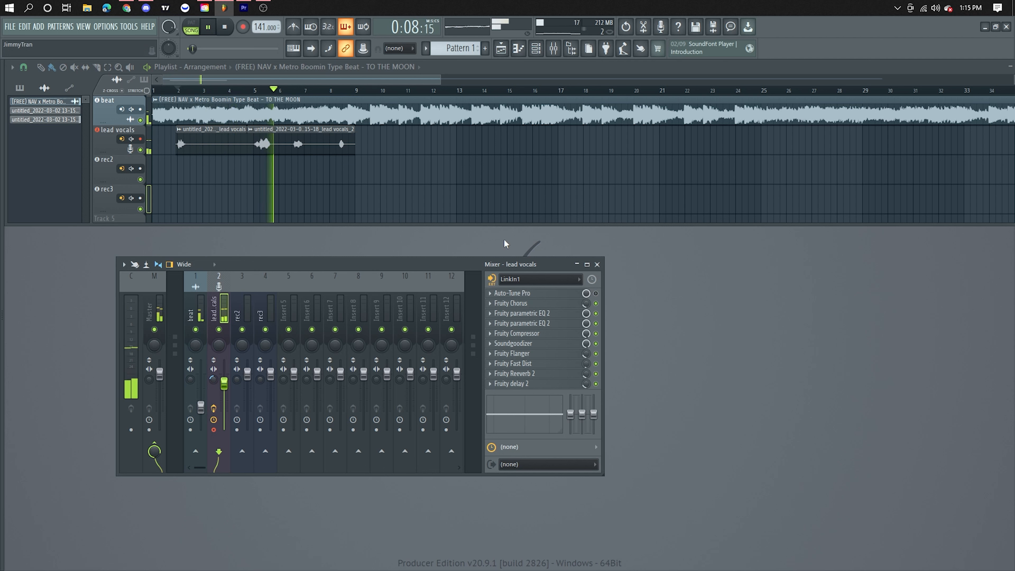
pyautogui.click(209, 28)
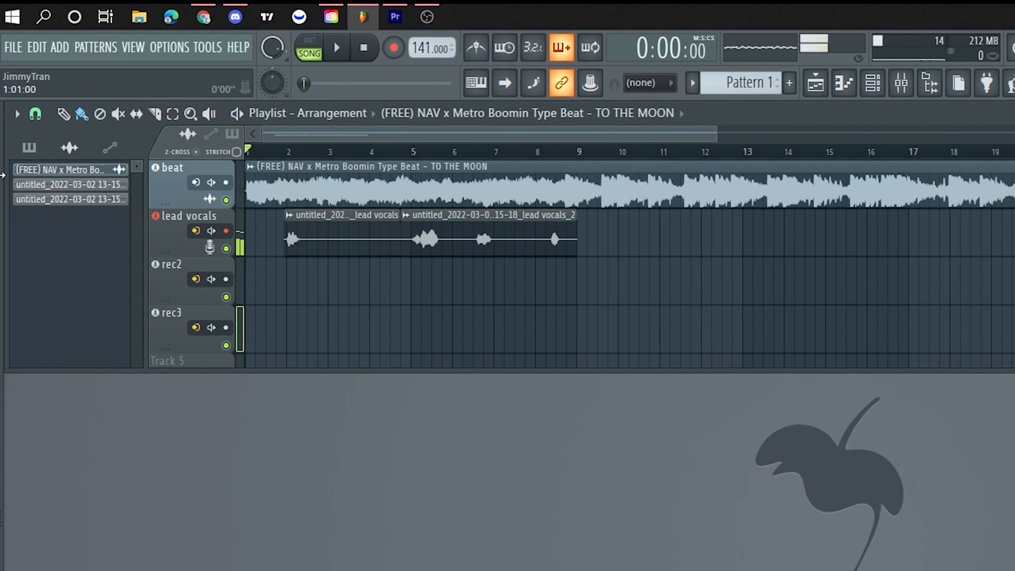
# Step: Add a marker named start at bar 1 of the playlist
pyautogui.hotkey('alt', 't')
pyautogui.write('s')
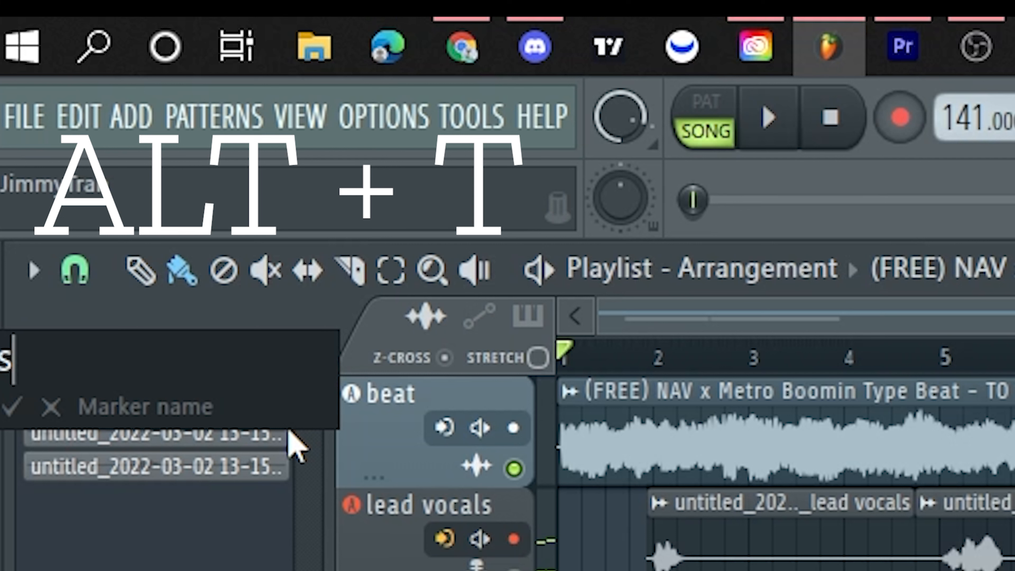
pyautogui.press('BackSpace')
pyautogui.write('start')
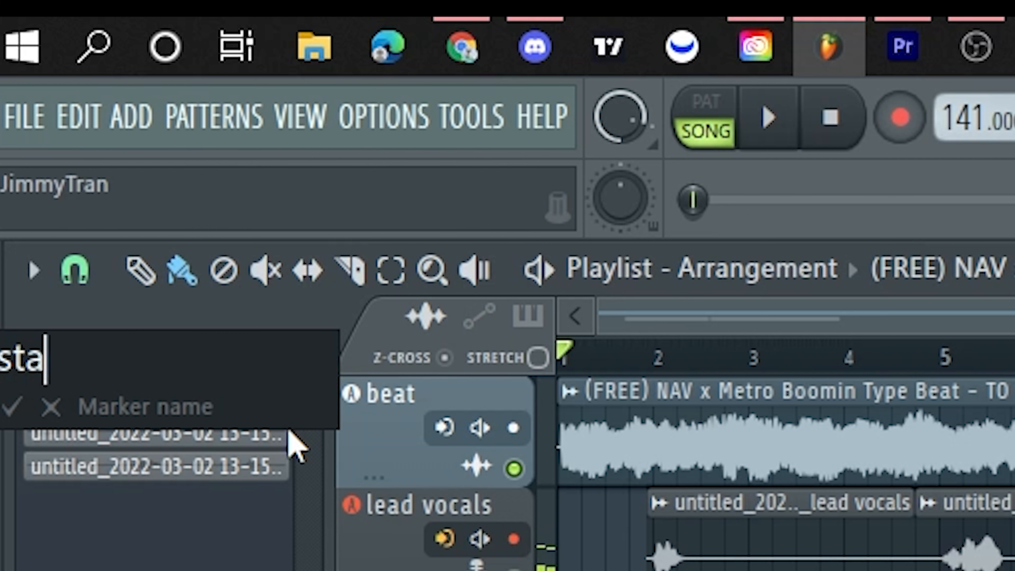
pyautogui.press('Return')
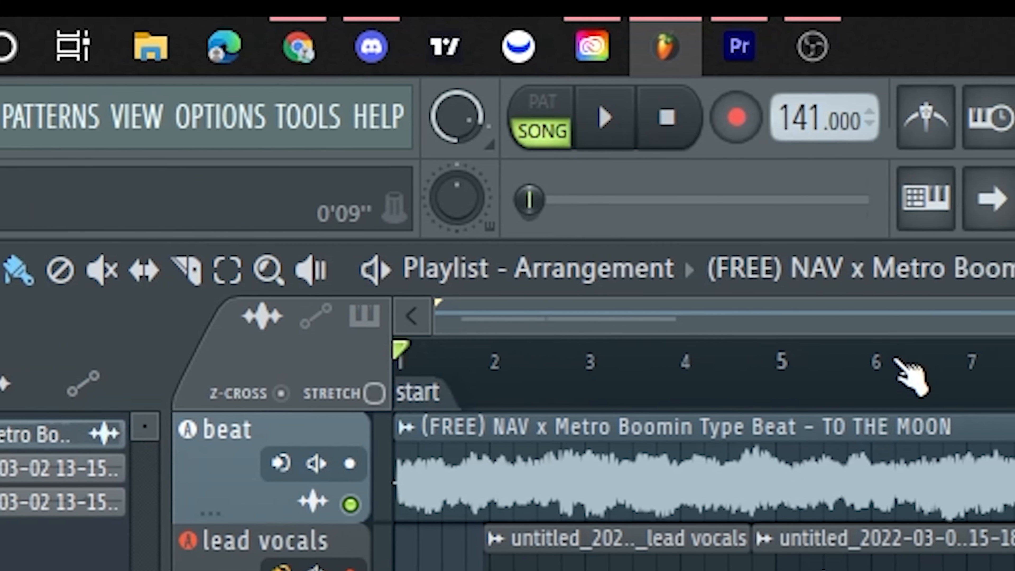
# Step: Add a marker named drop midway between bars 9 and 10, where the beat gets louder
pyautogui.moveTo(897, 359)
pyautogui.mouseDown()
pyautogui.moveTo(683, 351)
pyautogui.moveTo(775, 340)
pyautogui.mouseUp()
pyautogui.hotkey('alt', 't')
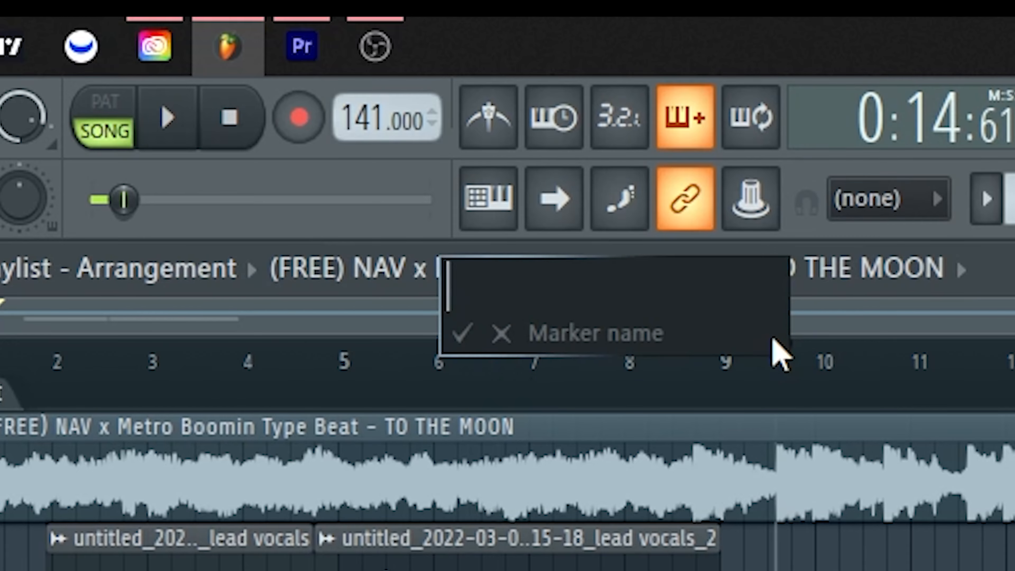
pyautogui.write('drop')
pyautogui.press('Return')
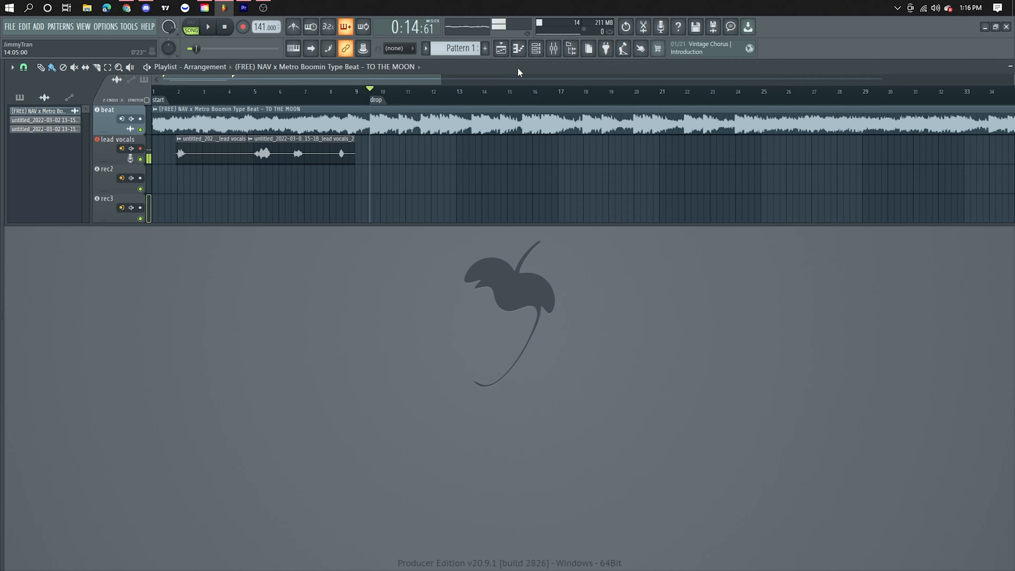
# Step: Save the project as recording start 1 in Image-Line > FL Studio > Projects > Templates on the 1 TB Hard Drive (F:)
pyautogui.click(553, 49)
pyautogui.press('F9')
pyautogui.click(11, 28)
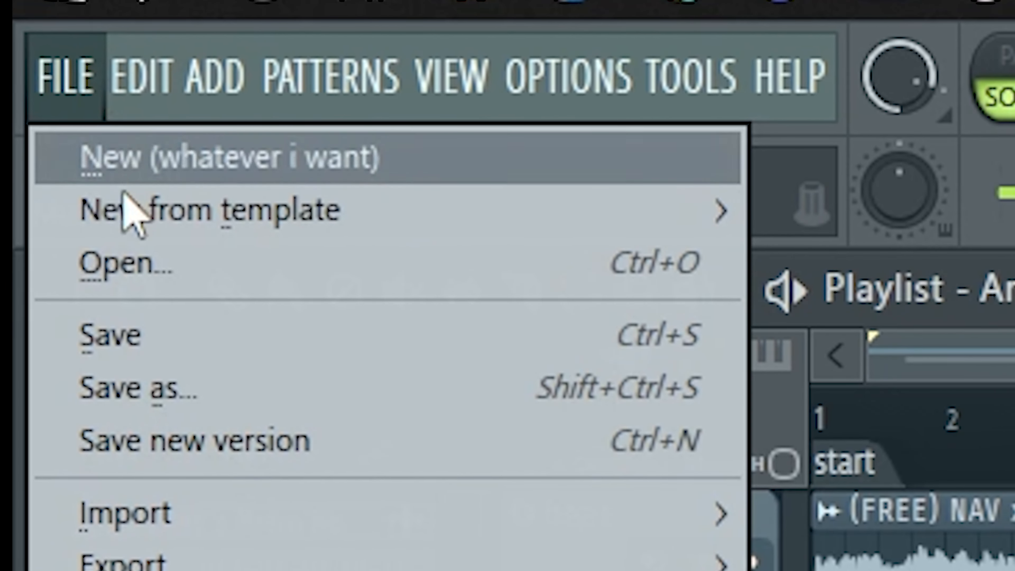
pyautogui.click(190, 394)
pyautogui.scroll(-1, 85, 322)
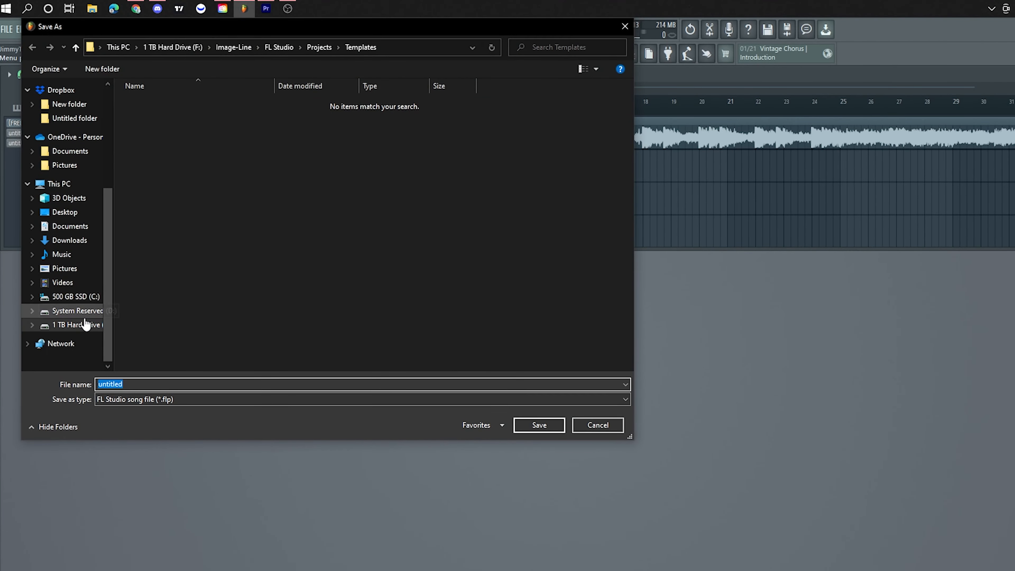
pyautogui.click(76, 324)
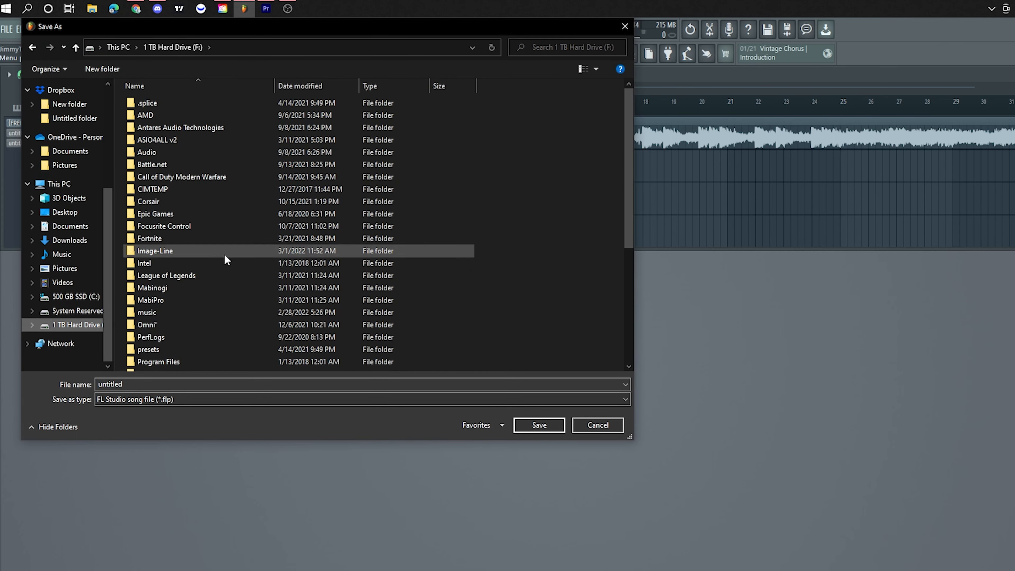
pyautogui.doubleClick(223, 252)
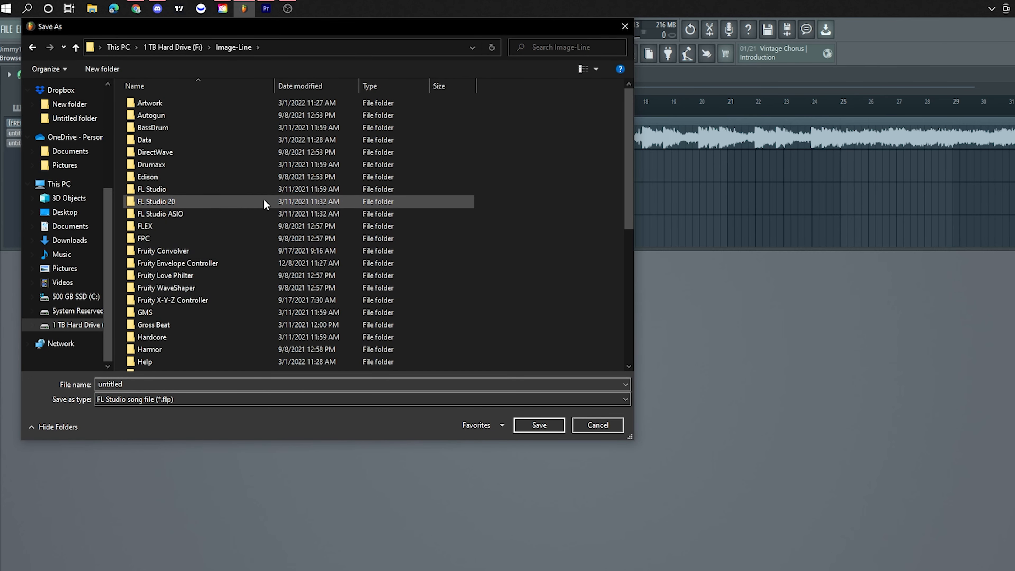
pyautogui.doubleClick(169, 189)
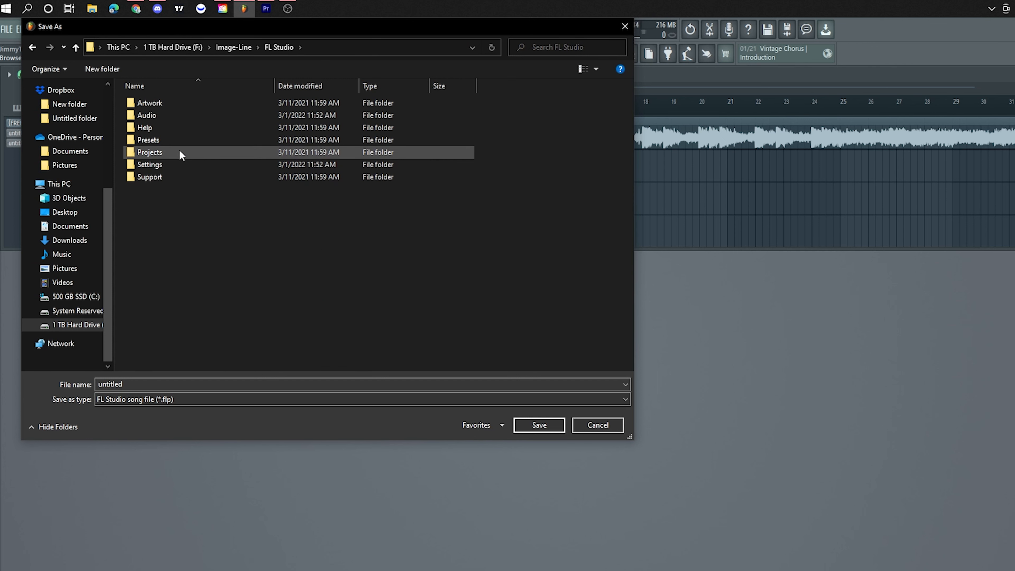
pyautogui.doubleClick(172, 152)
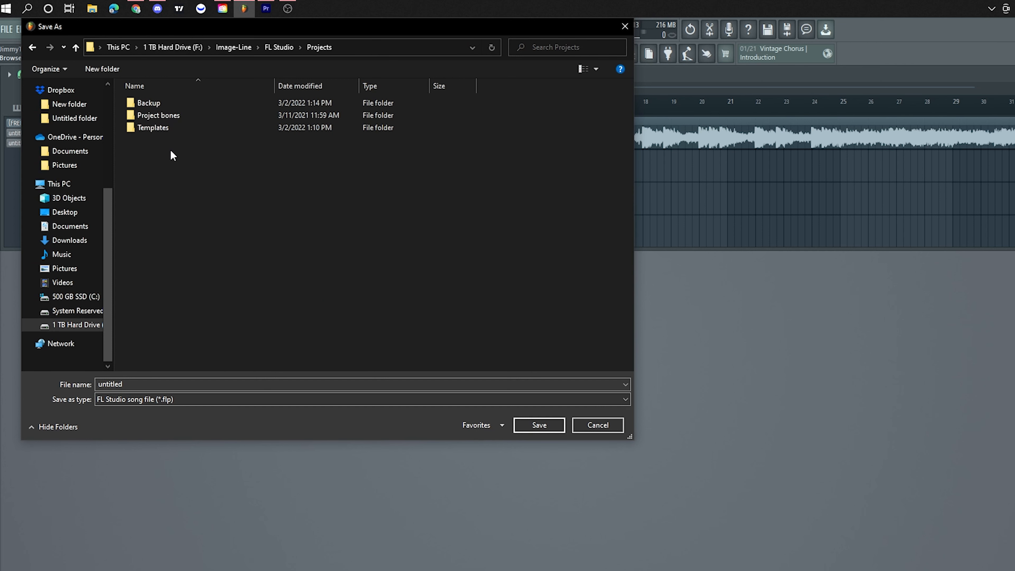
pyautogui.doubleClick(172, 128)
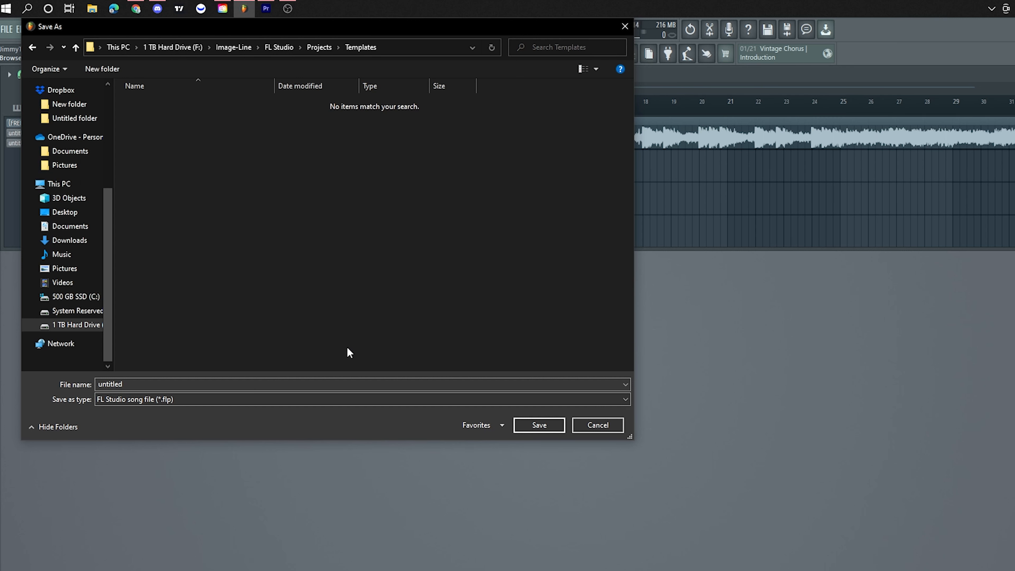
pyautogui.click(316, 383)
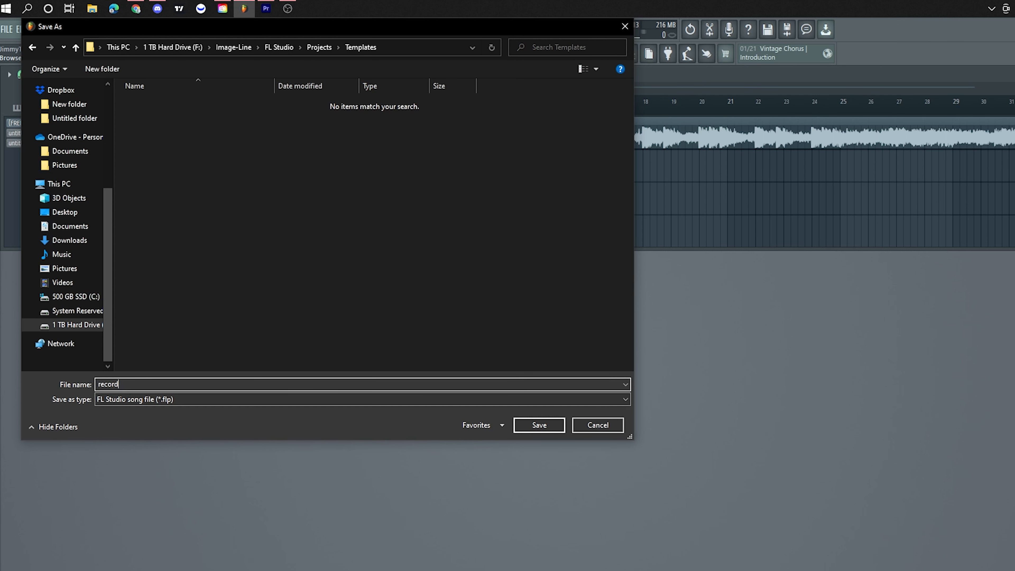
pyautogui.press('Return')
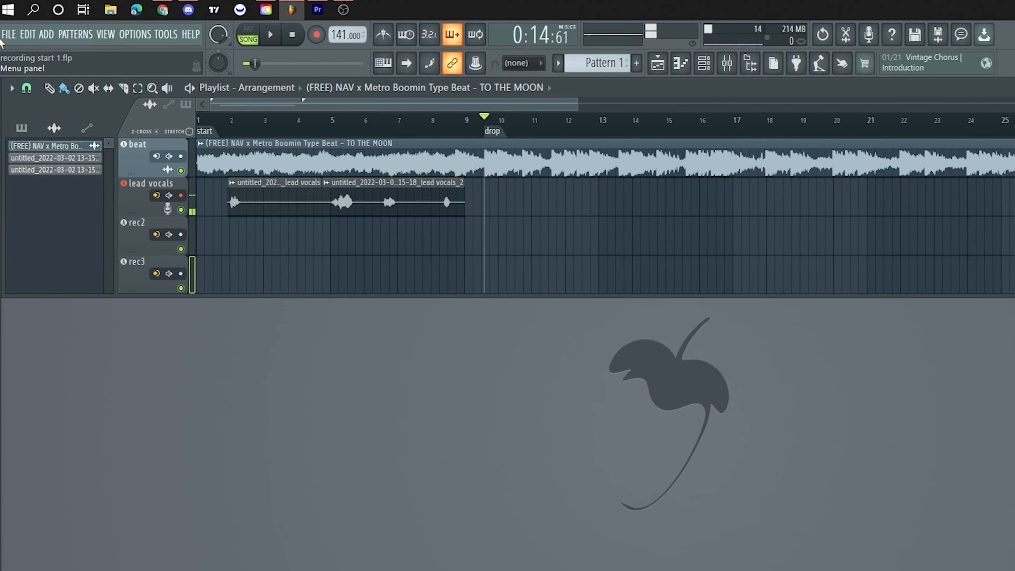
# Step: In the template settings, leave whatever i want as the default template and choose Default template as the startup project
pyautogui.click(7, 29)
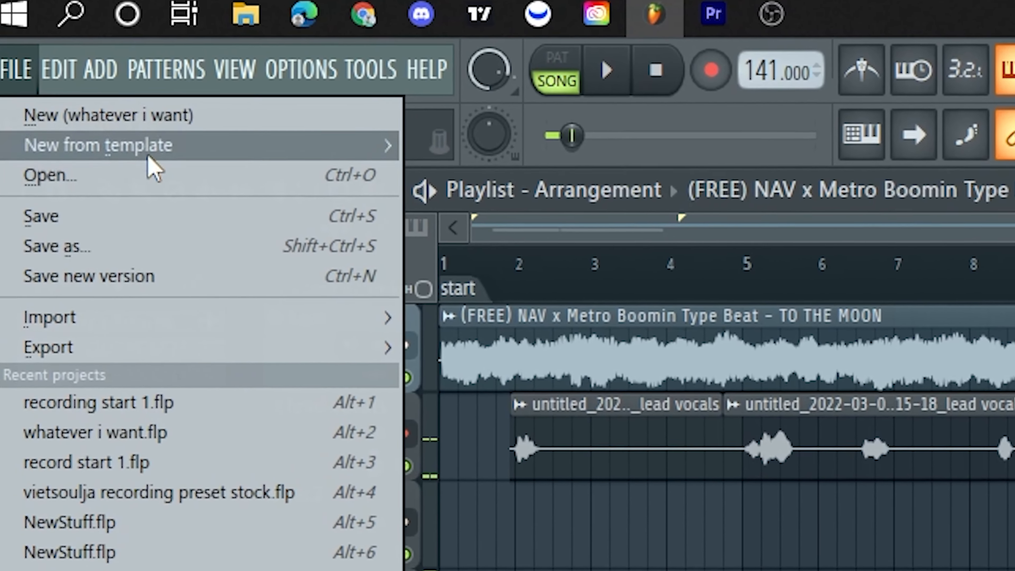
pyautogui.moveTo(112, 116)
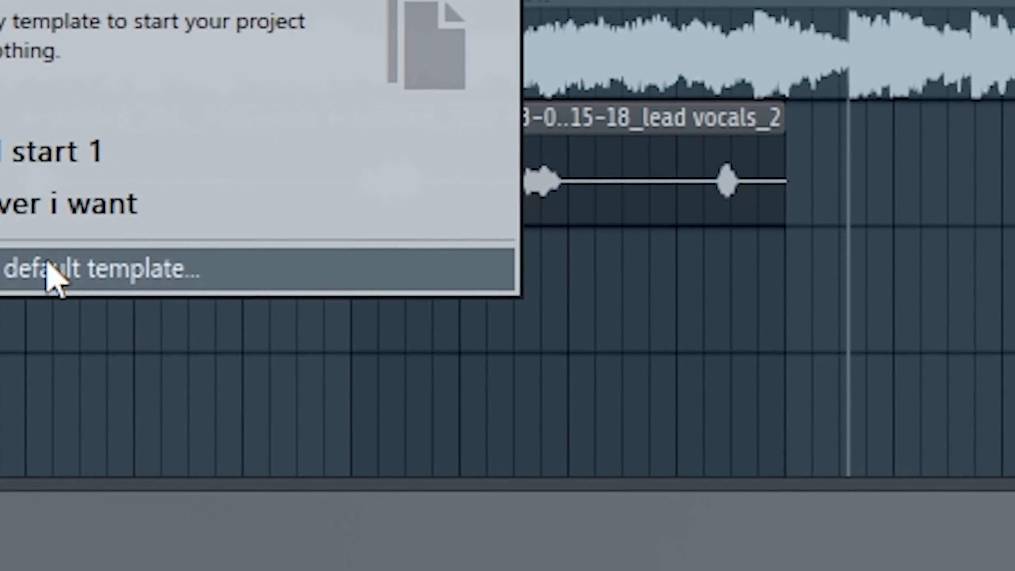
pyautogui.click(269, 484)
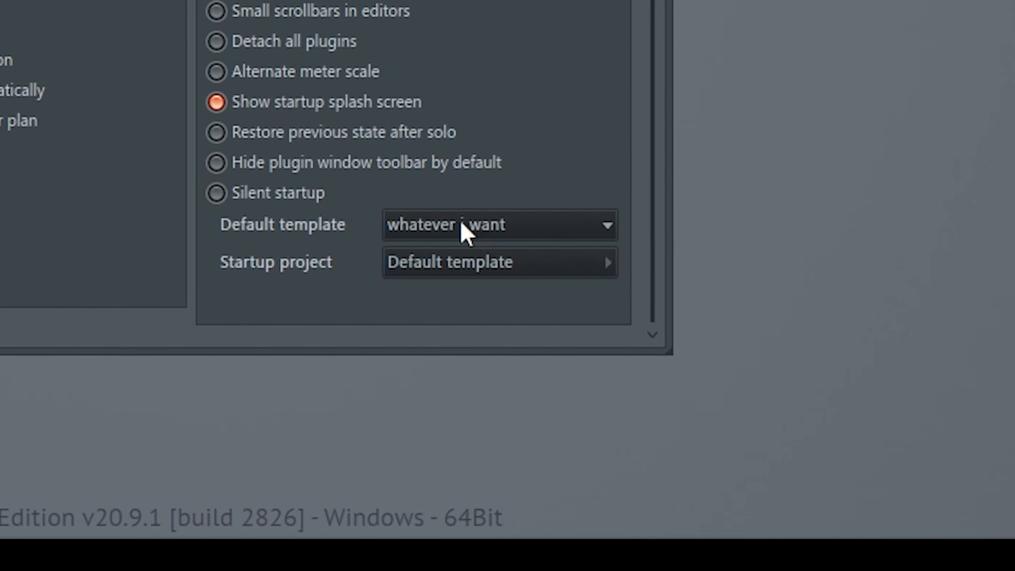
pyautogui.click(466, 230)
pyautogui.click(409, 252)
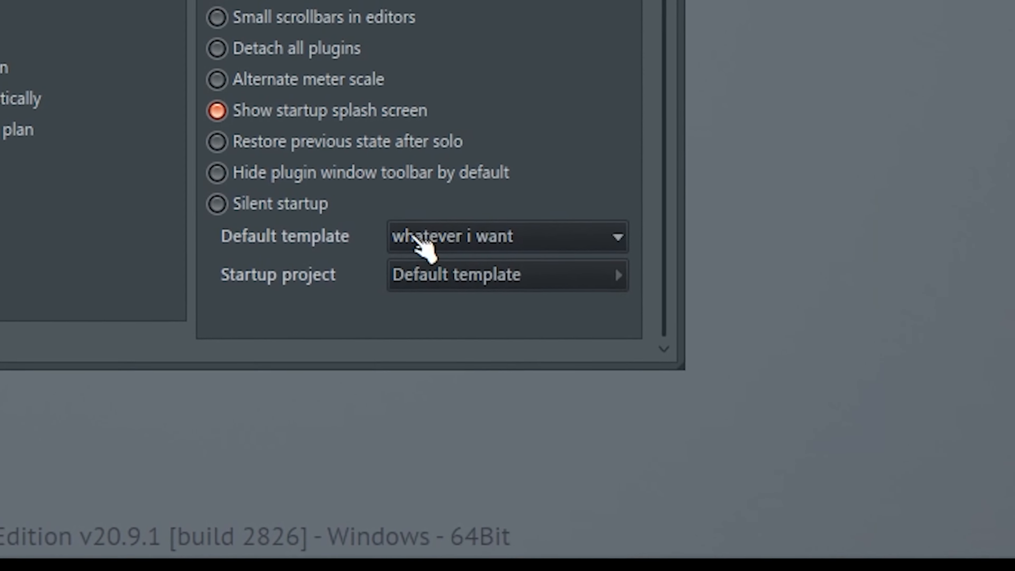
pyautogui.click(451, 270)
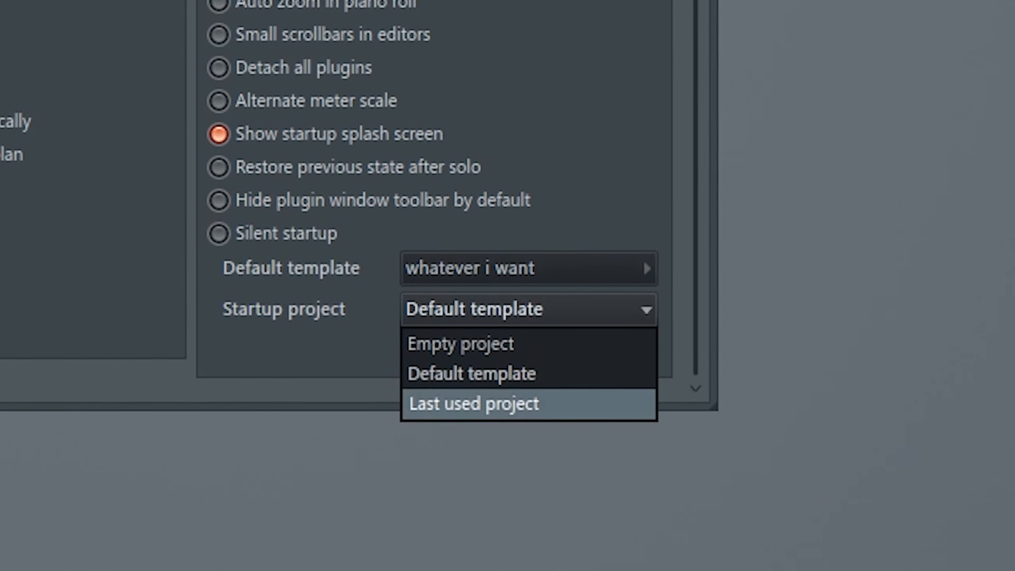
pyautogui.click(498, 382)
pyautogui.click(679, 89)
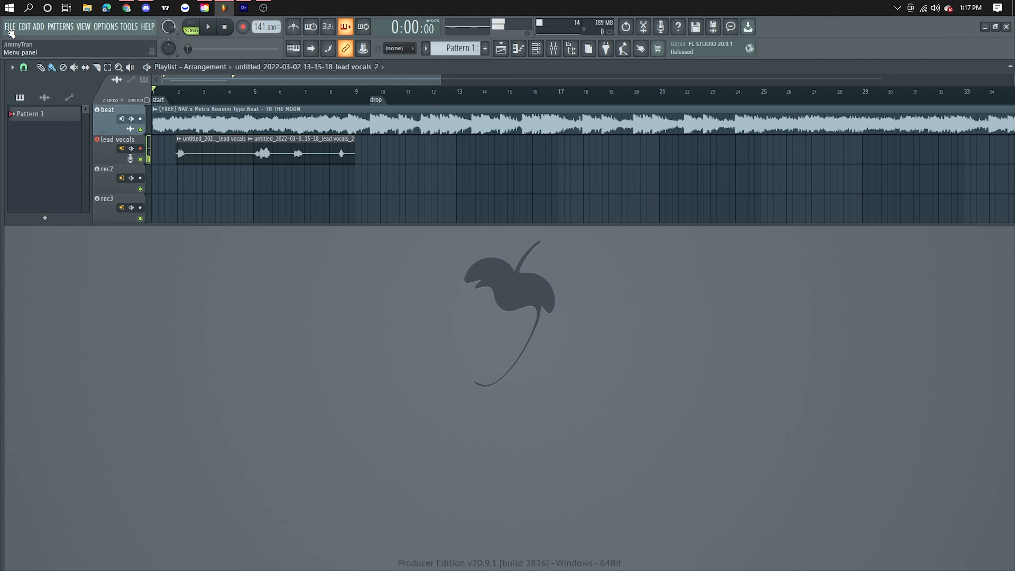
# Step: Set the default template to recording start 1 and the startup project to Default template
pyautogui.click(9, 26)
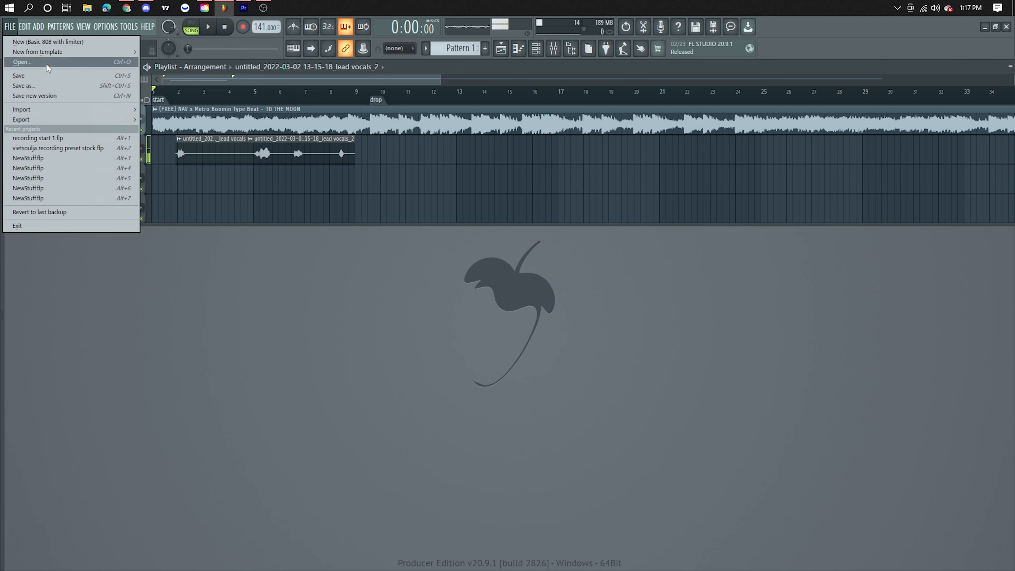
pyautogui.moveTo(60, 52)
pyautogui.moveTo(156, 62)
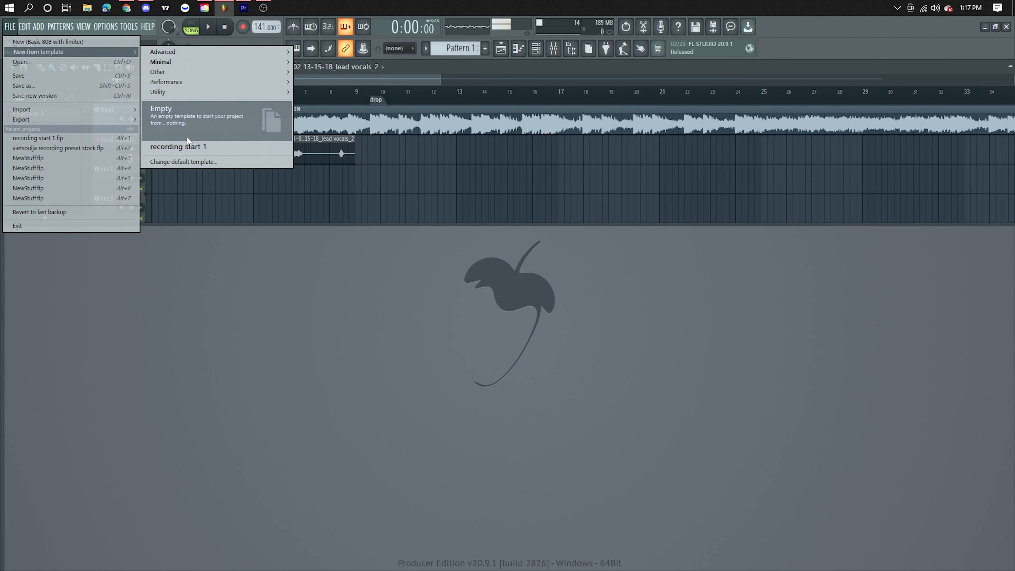
pyautogui.click(183, 162)
pyautogui.click(600, 456)
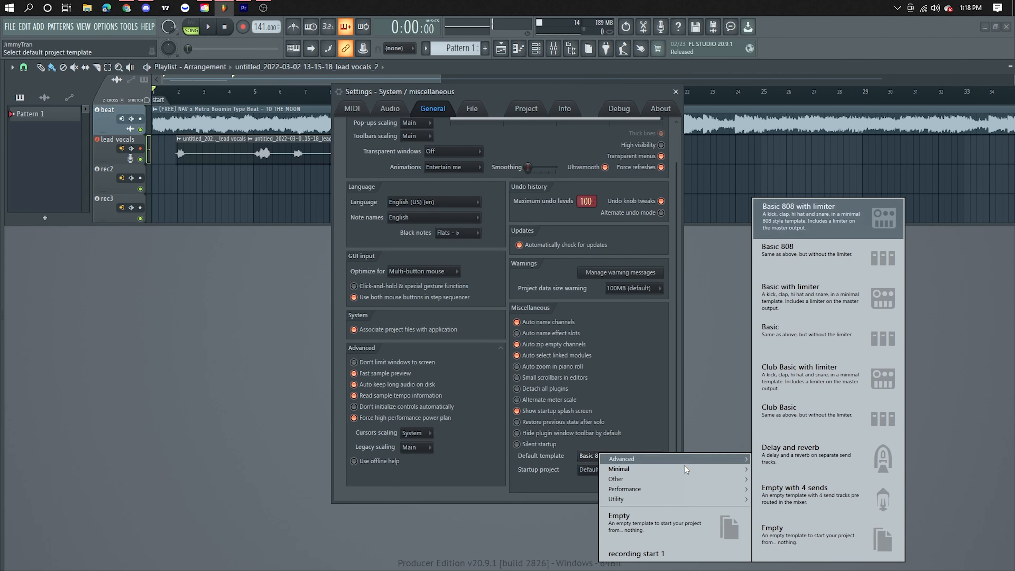
pyautogui.click(647, 555)
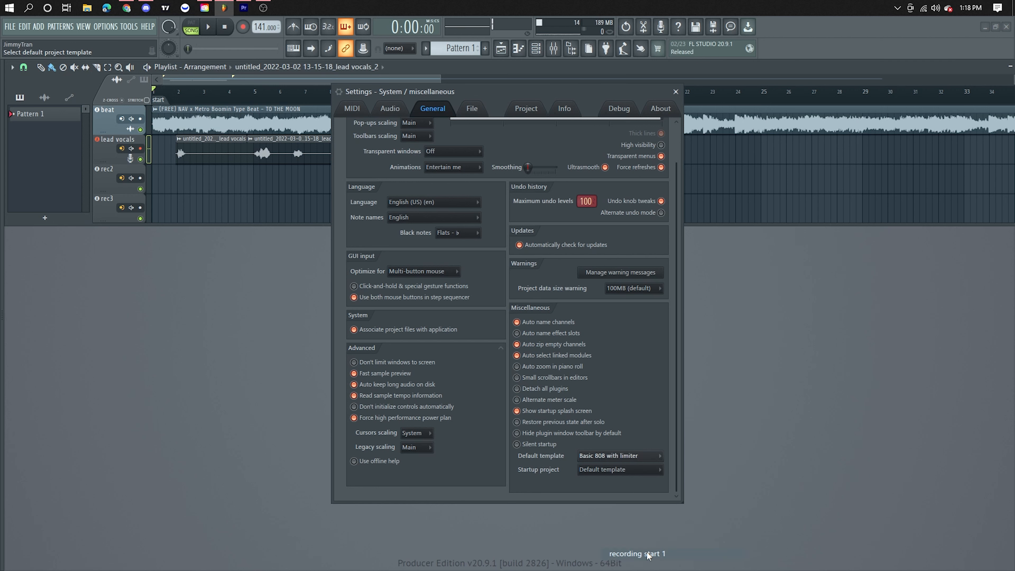
pyautogui.click(615, 471)
pyautogui.click(612, 495)
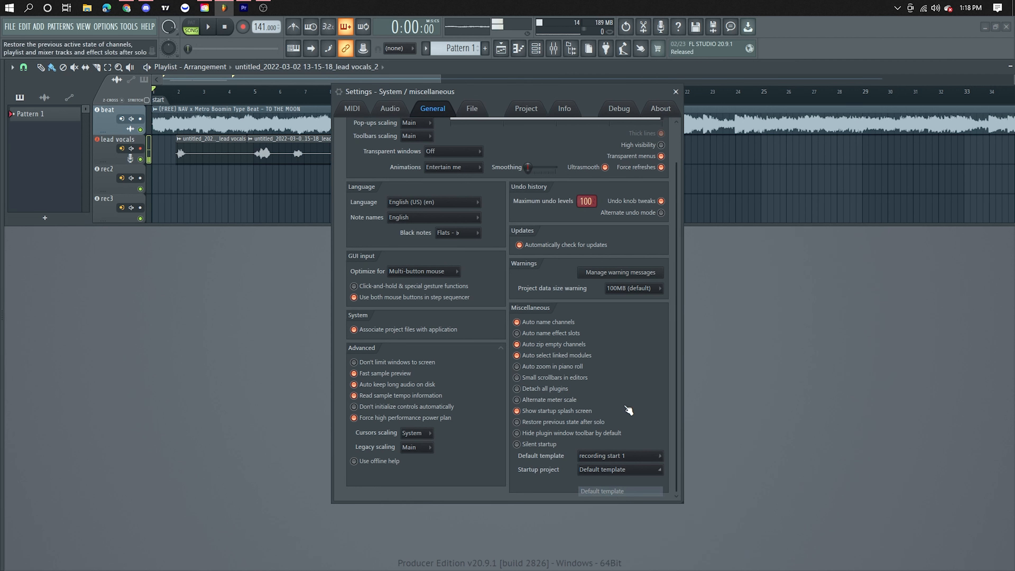
pyautogui.click(675, 92)
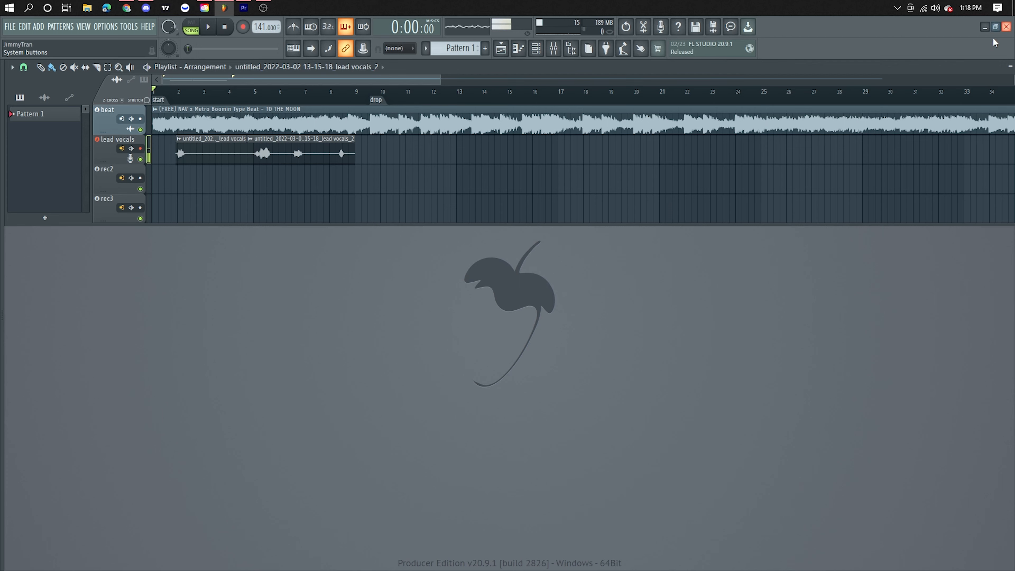
# Step: Enlarge the playlist, show the mixer and create a new project from the recording start 1 template
pyautogui.moveTo(371, 224); pyautogui.dragTo(366, 313)
pyautogui.click(557, 53)
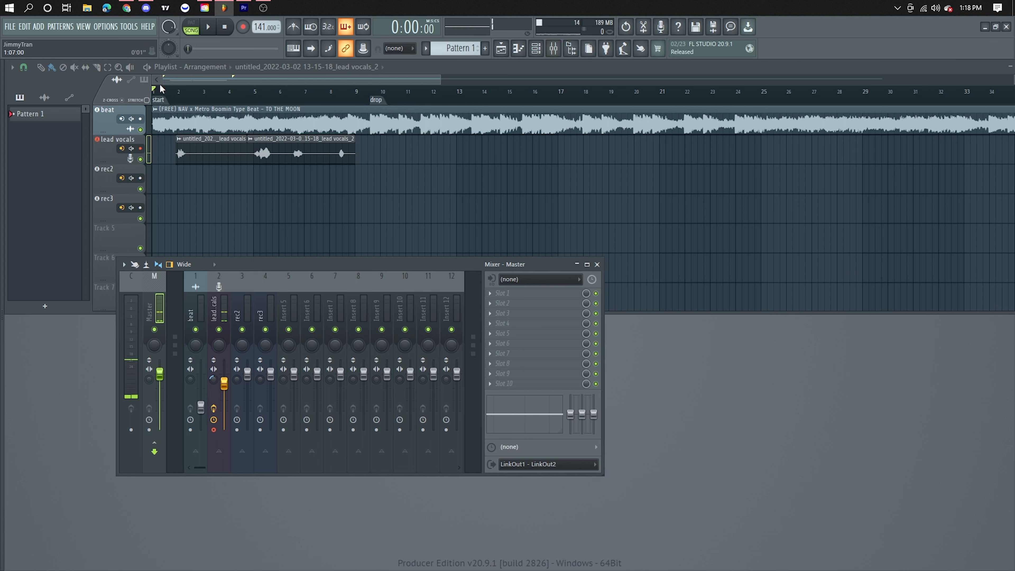
pyautogui.click(10, 26)
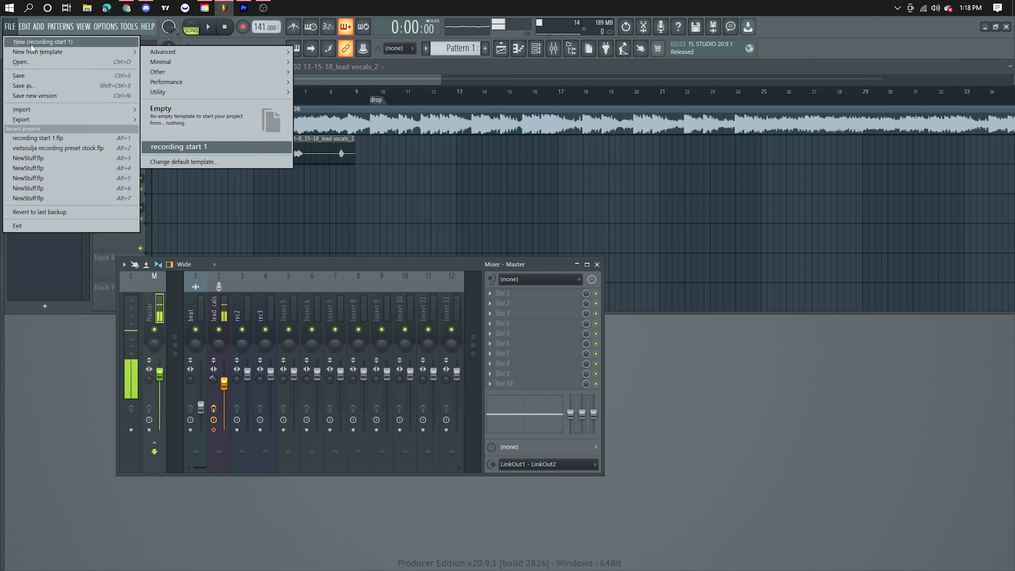
pyautogui.click(31, 45)
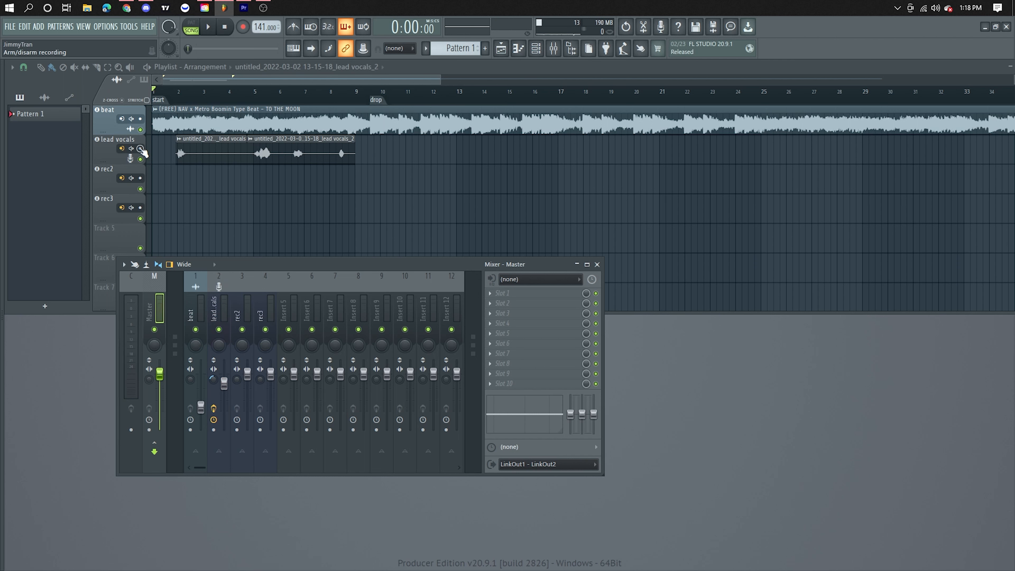
# Step: Arm the lead vocals track for recording and check its effect chain in the mixer, closing the mixer when done
pyautogui.click(141, 148)
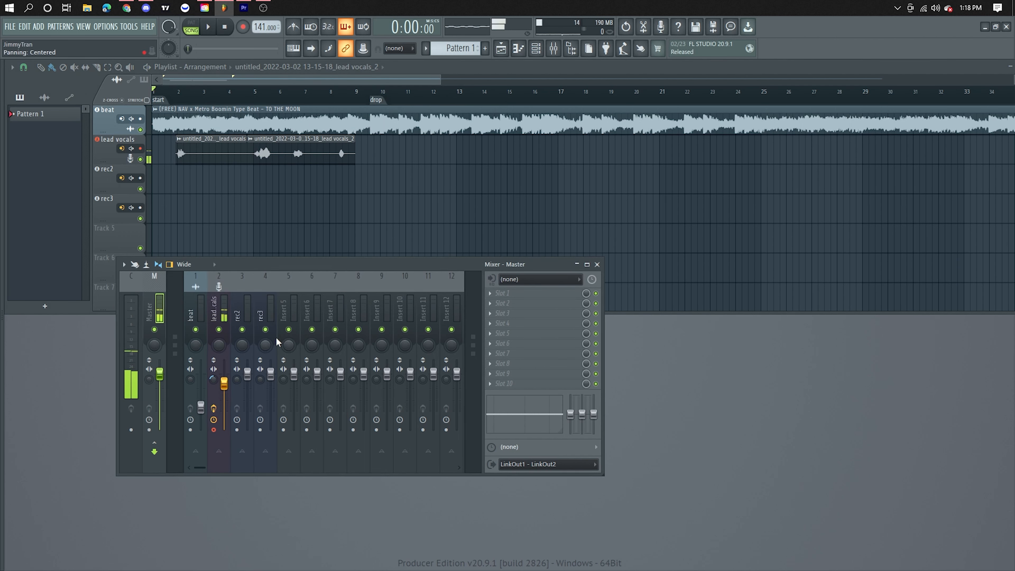
pyautogui.click(219, 314)
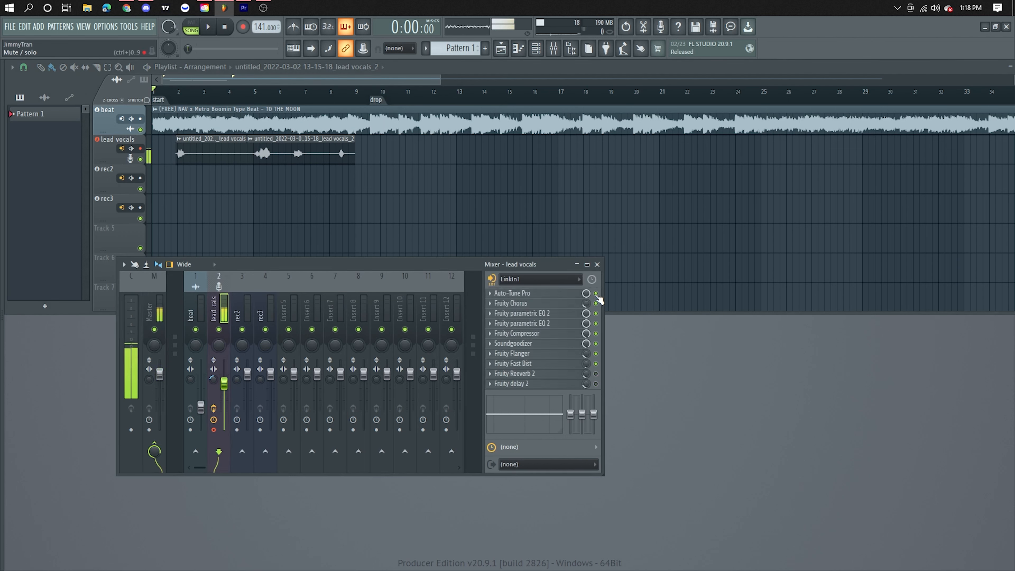
pyautogui.click(597, 264)
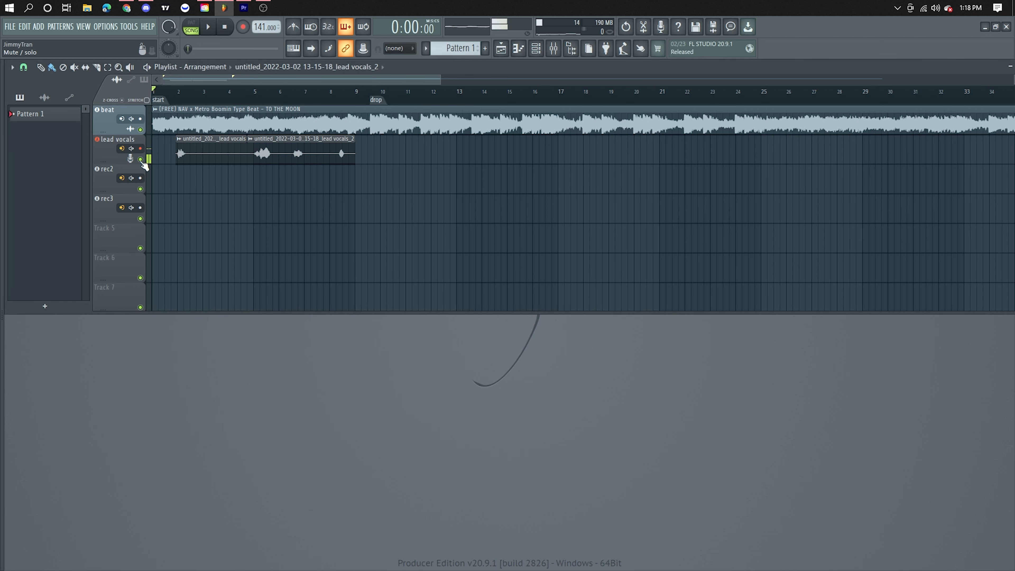
# Step: Check the lead vocals recording options and set external input monitoring to Off for rec2 and rec3
pyautogui.click(131, 149)
pyautogui.click(130, 158)
pyautogui.click(131, 178)
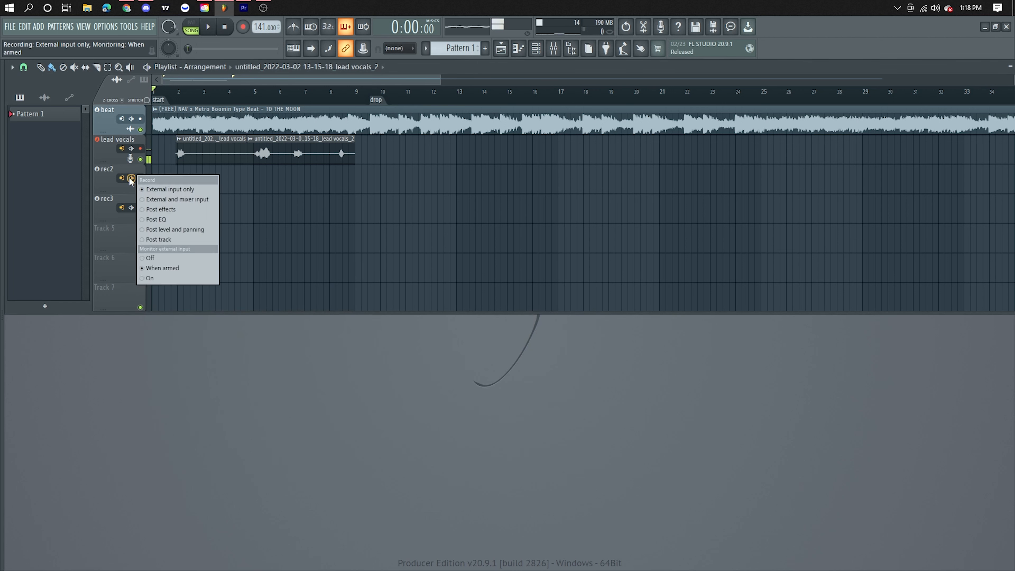
pyautogui.click(150, 258)
pyautogui.click(131, 207)
pyautogui.click(150, 288)
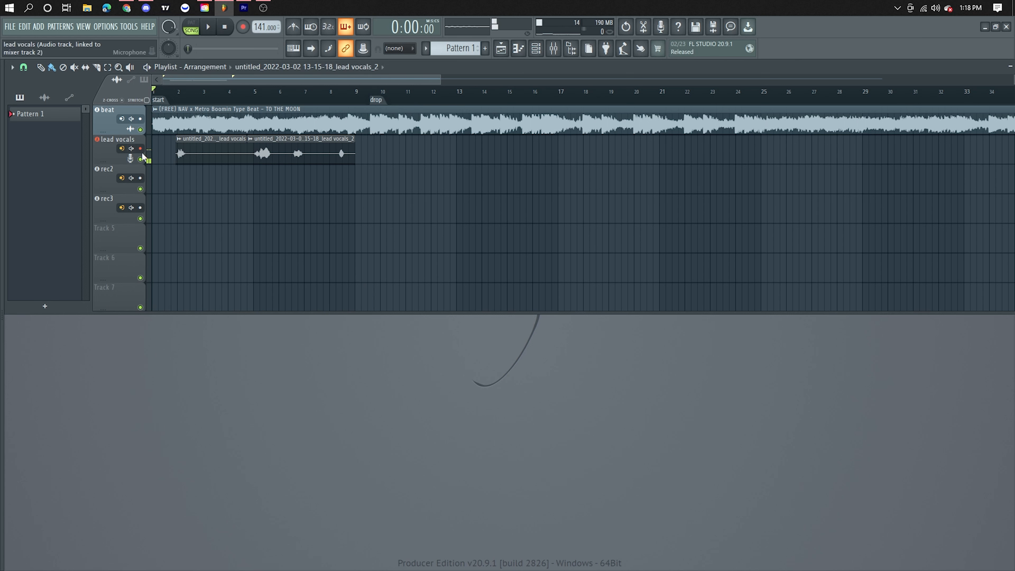
pyautogui.moveTo(440, 81); pyautogui.dragTo(570, 81)
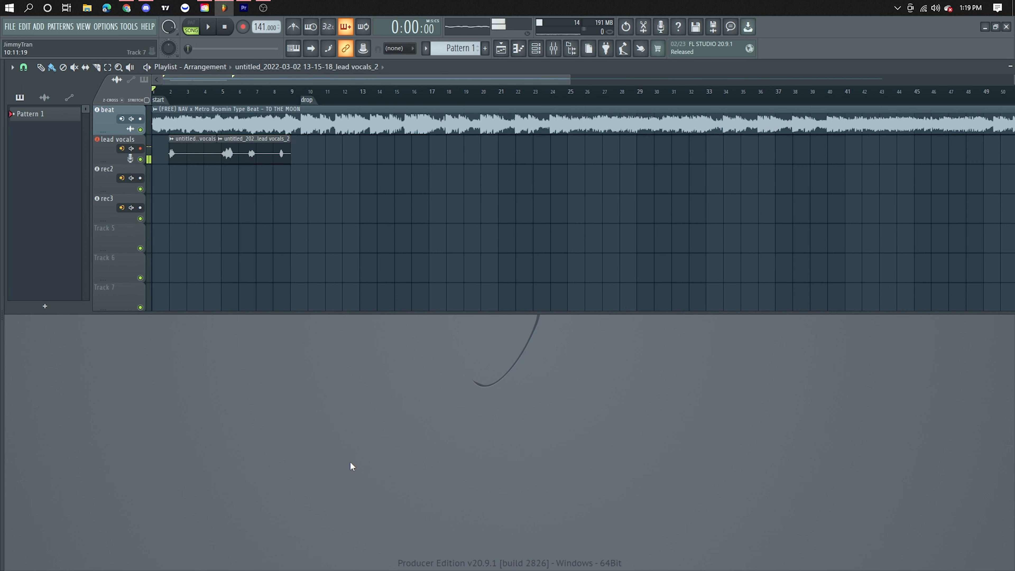